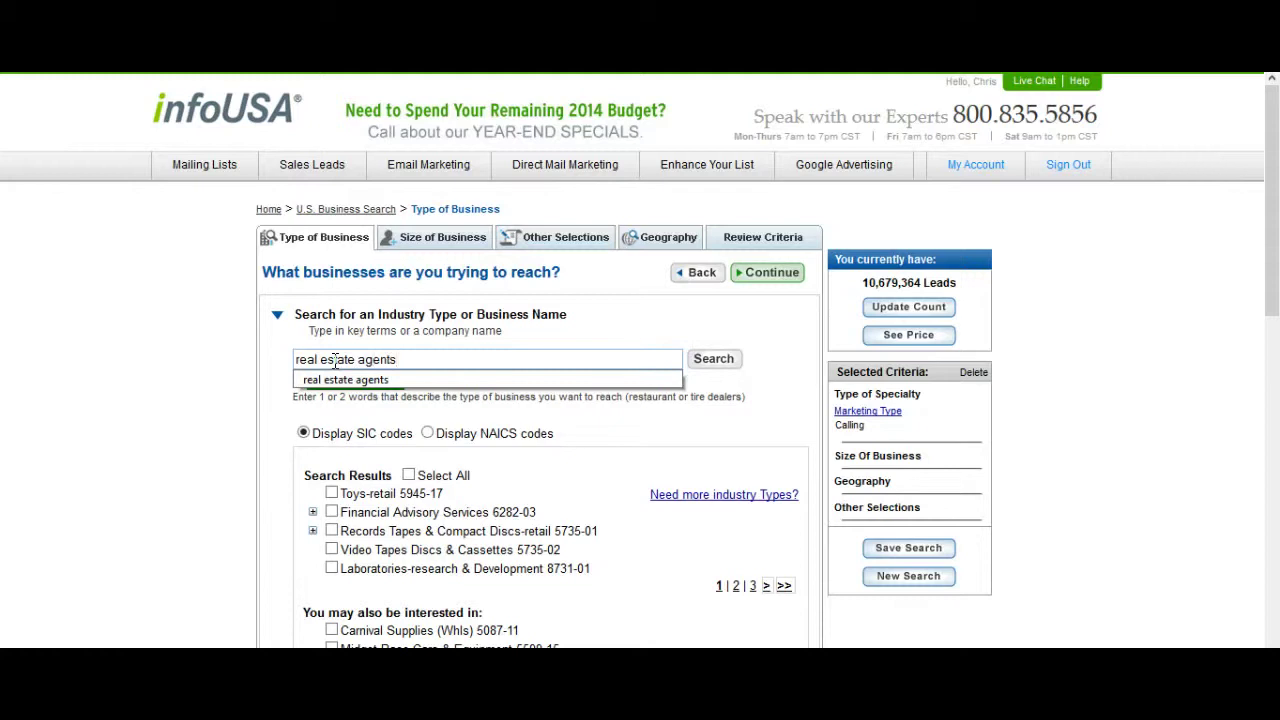
# Search the industry types for "real estate agents" and browse the related results.
pyautogui.click(712, 358)
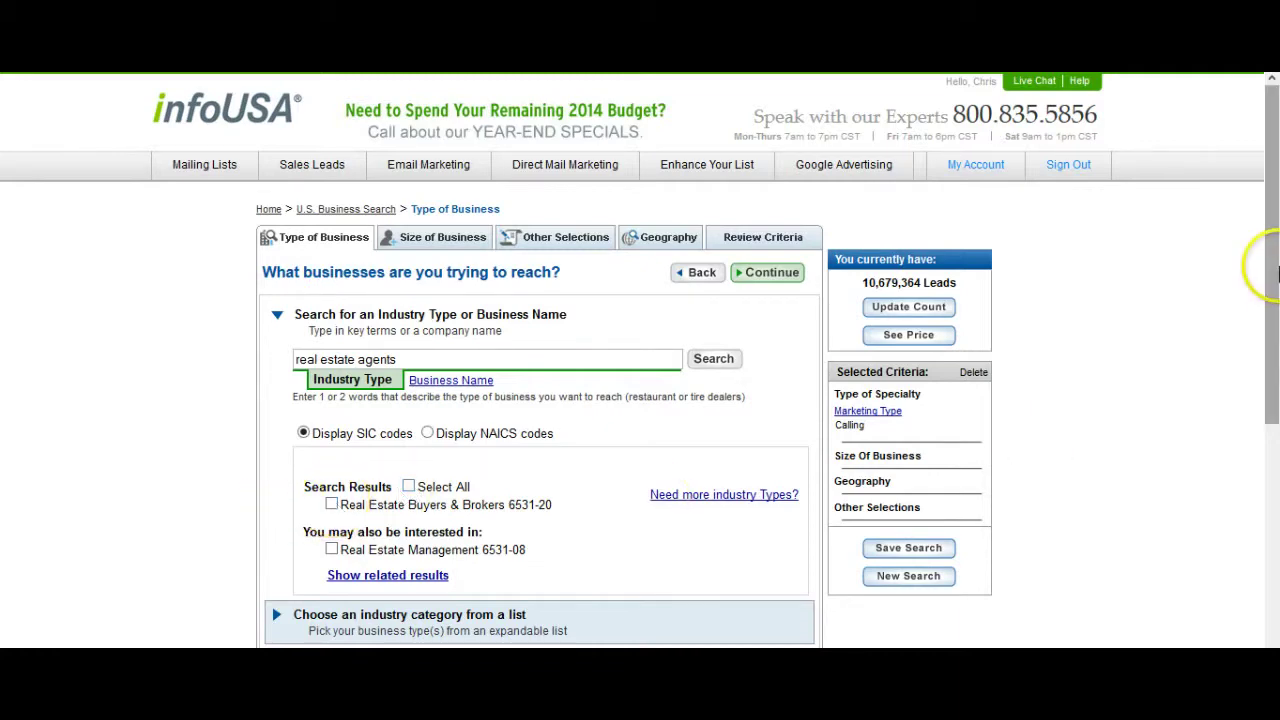
pyautogui.moveTo(1270, 281); pyautogui.dragTo(1272, 391)
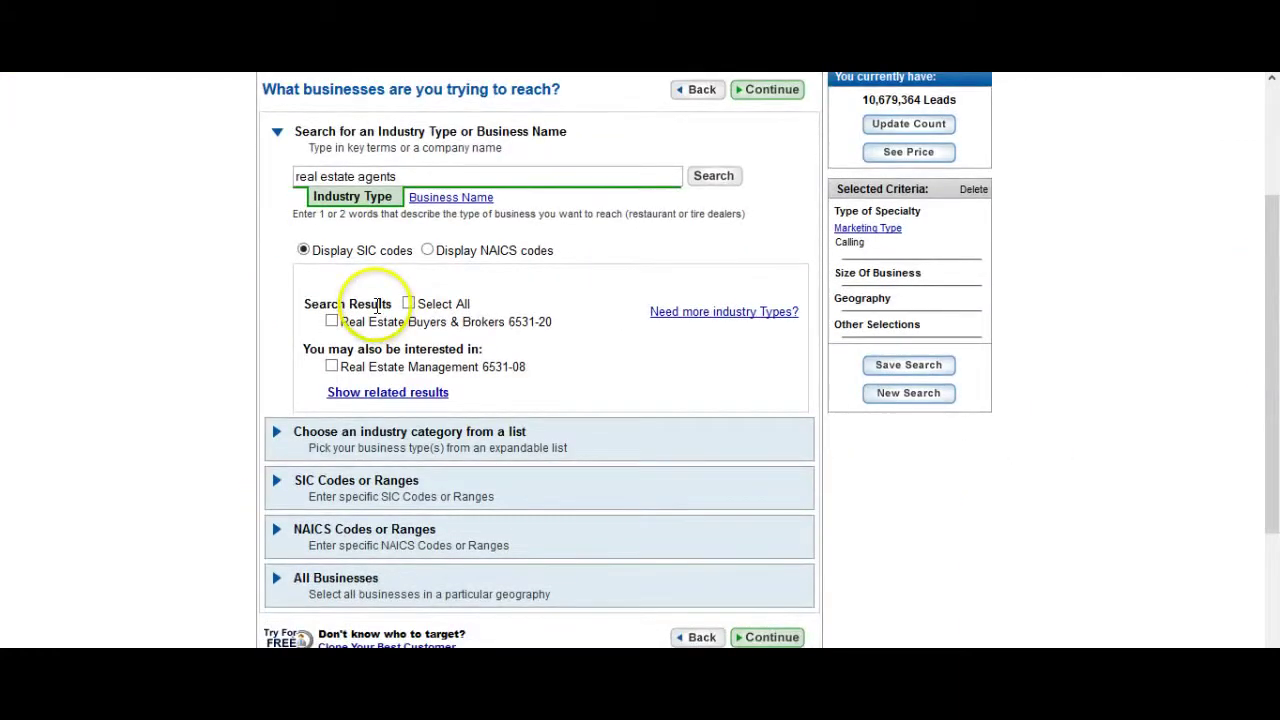
pyautogui.click(385, 394)
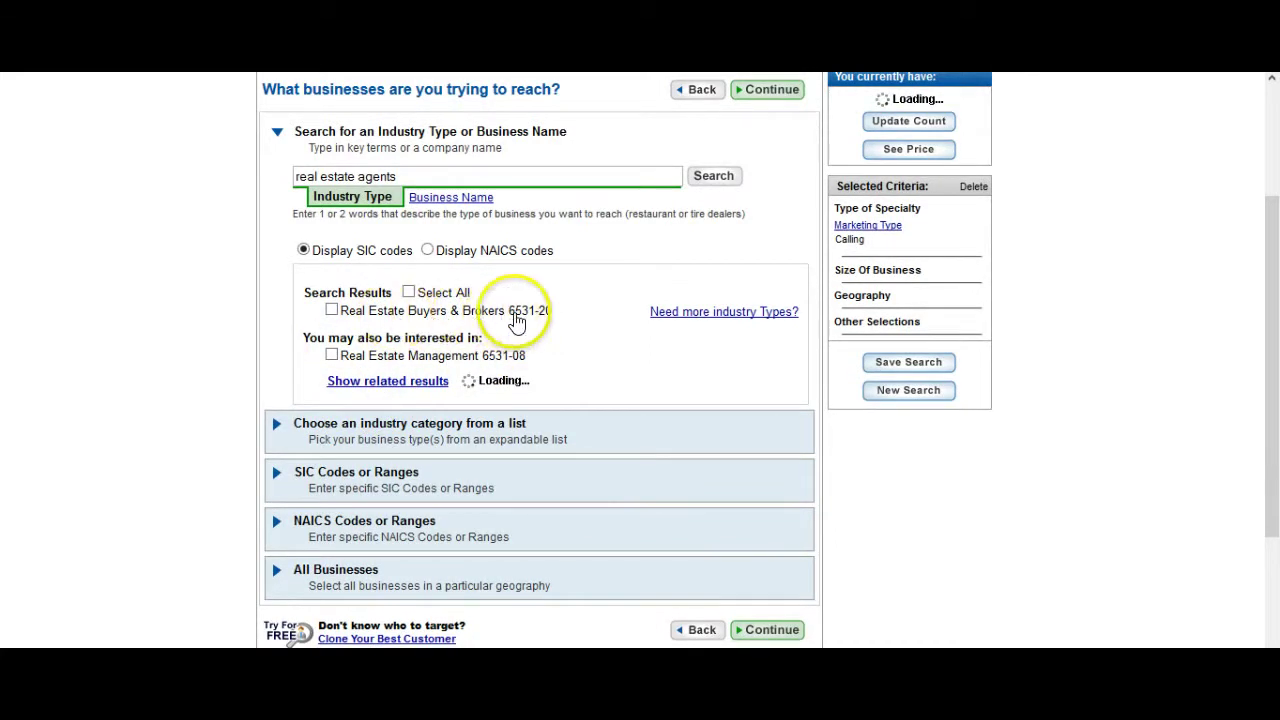
pyautogui.click(332, 312)
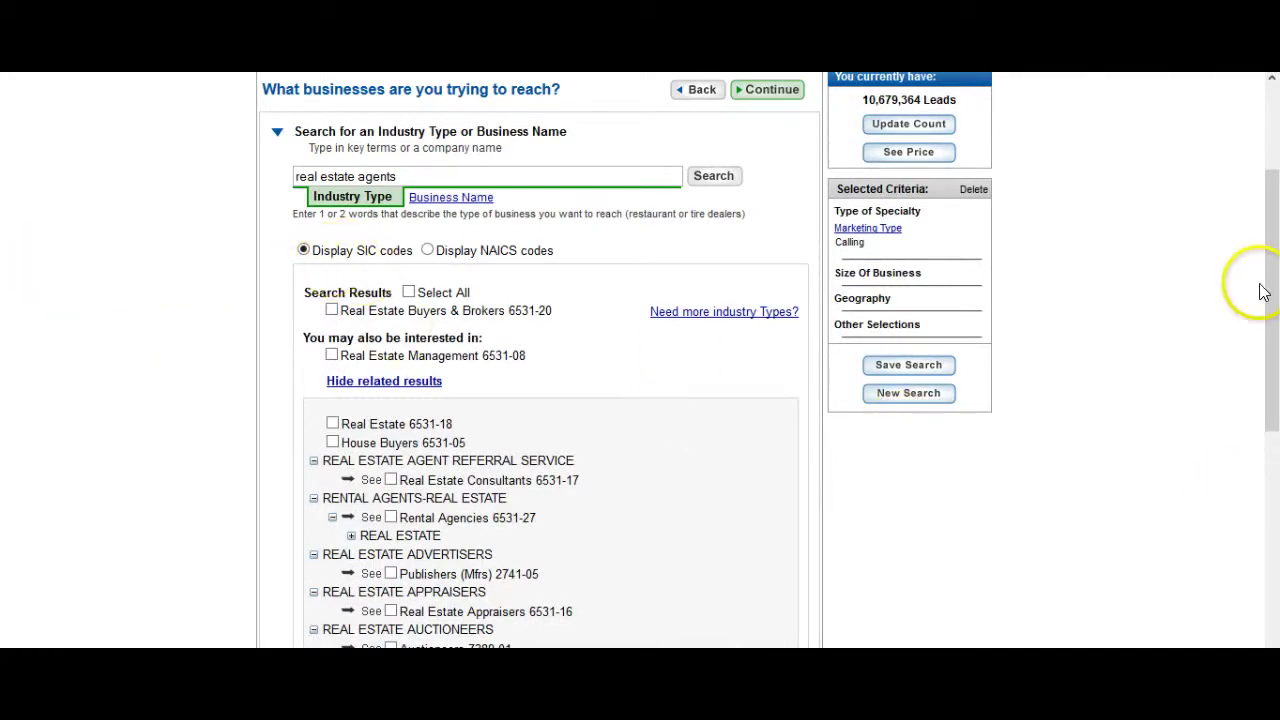
pyautogui.moveTo(1262, 266); pyautogui.dragTo(1257, 430)
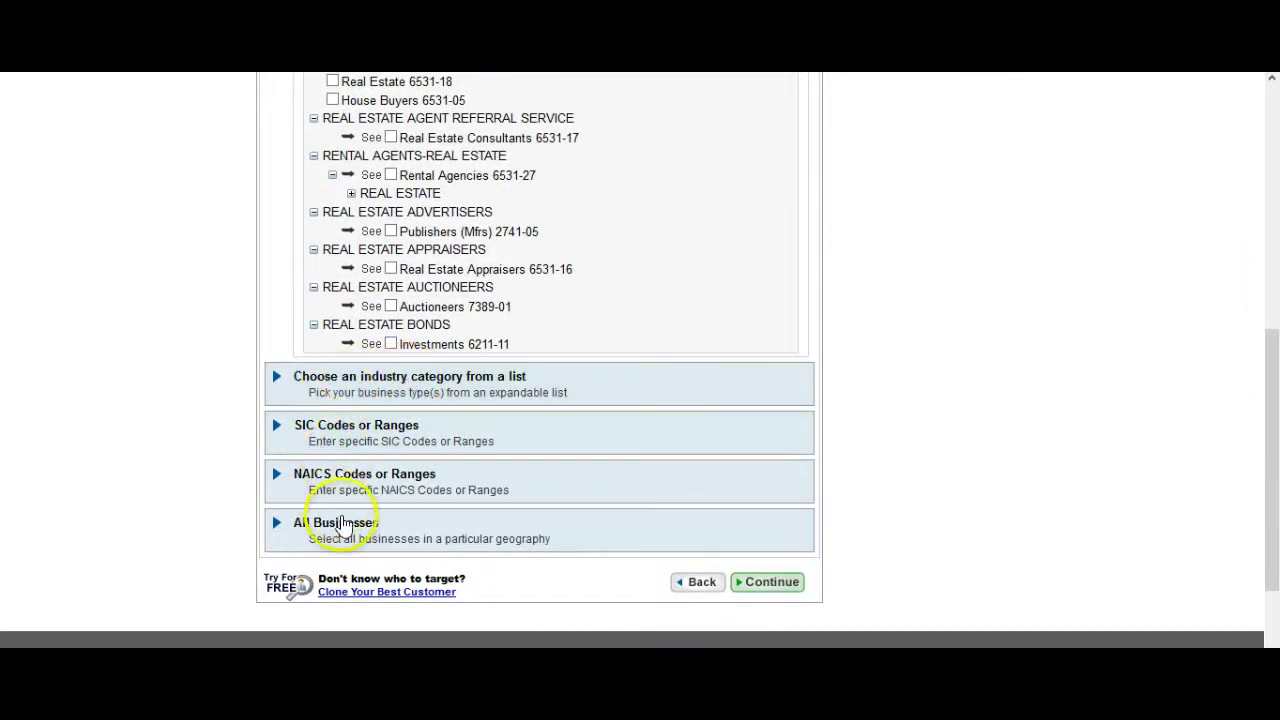
# Continue to the business size criteria, limit the number of employees to 1 - 4, and proceed to the other selections.
pyautogui.click(771, 586)
pyautogui.scroll(5, 1266, 491)
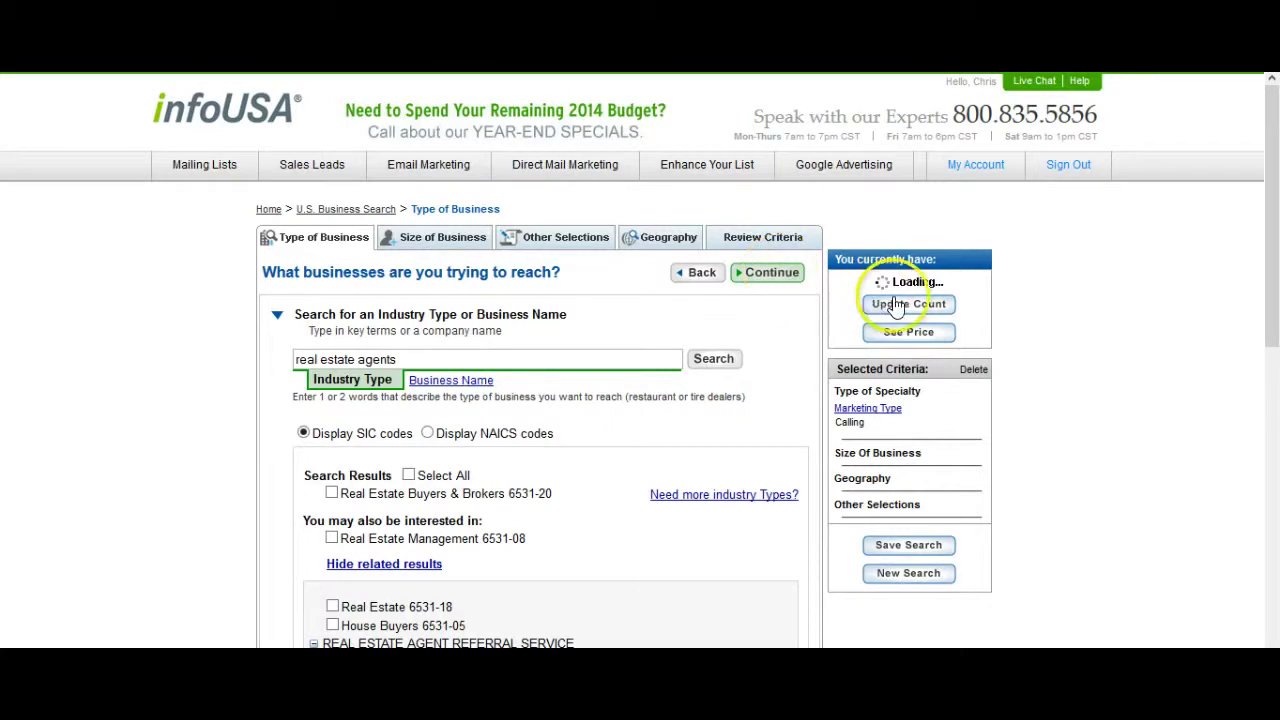
pyautogui.click(762, 279)
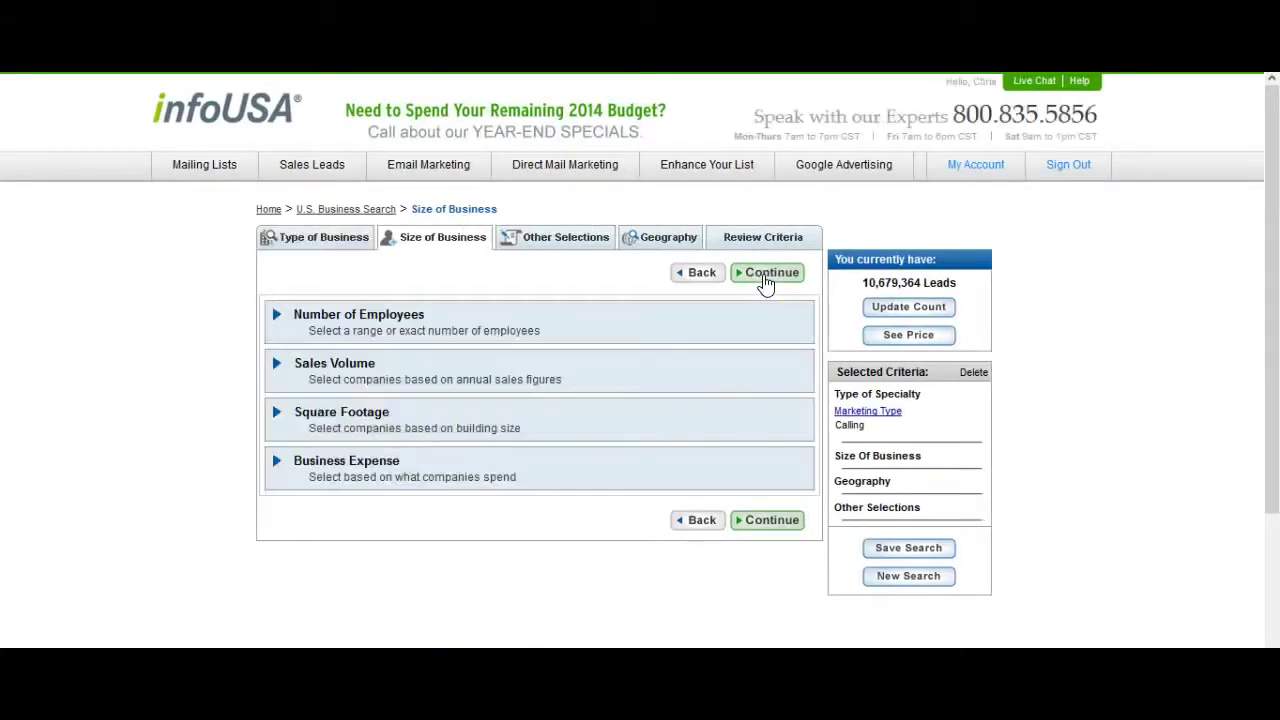
pyautogui.click(352, 322)
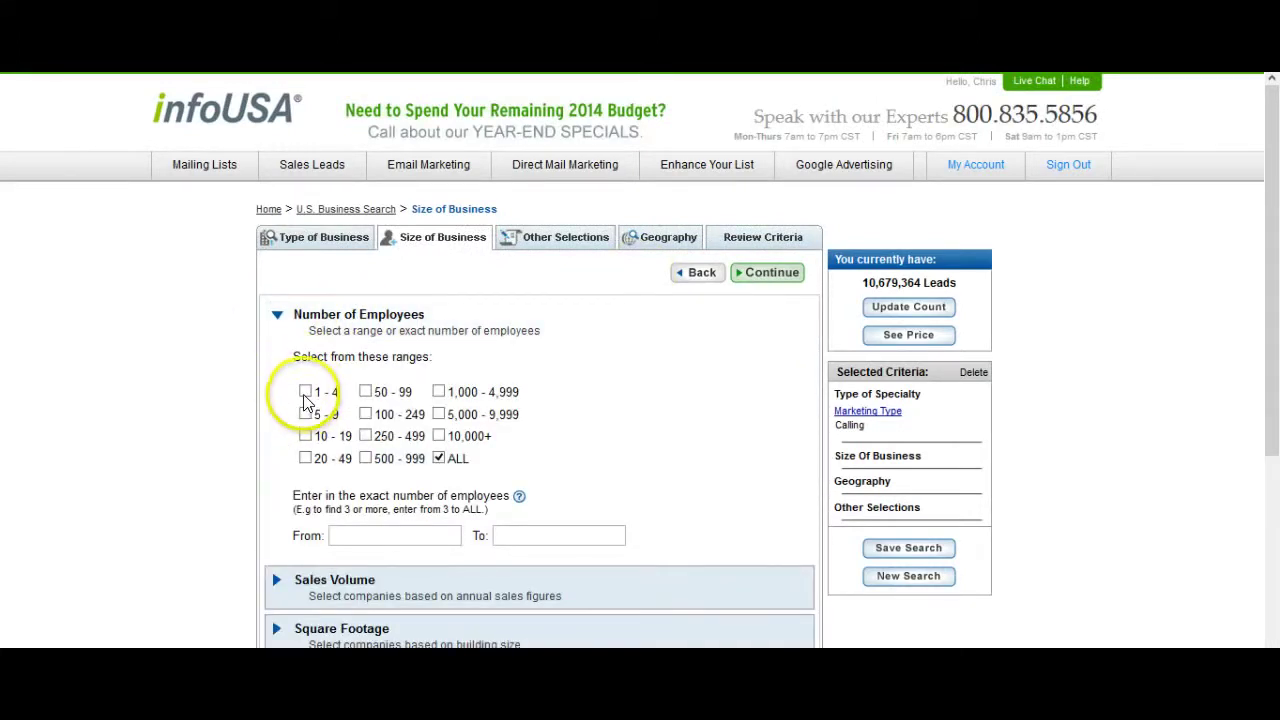
pyautogui.click(305, 393)
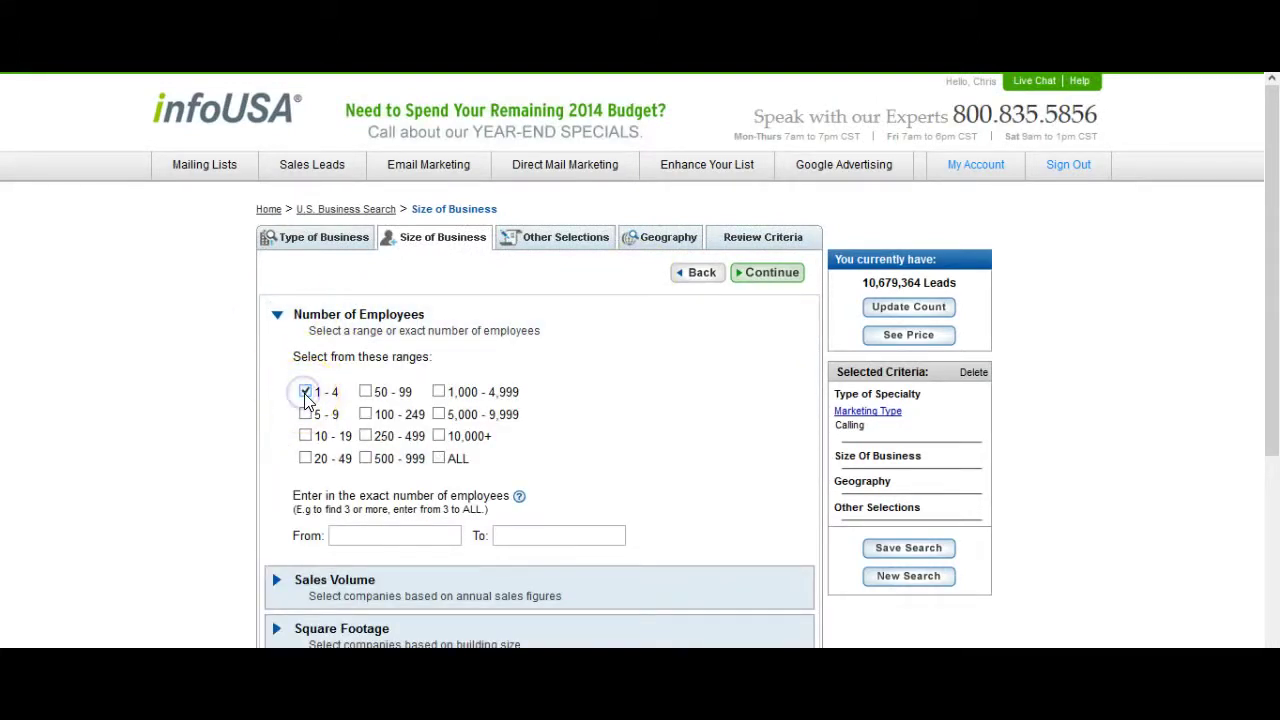
pyautogui.click(770, 275)
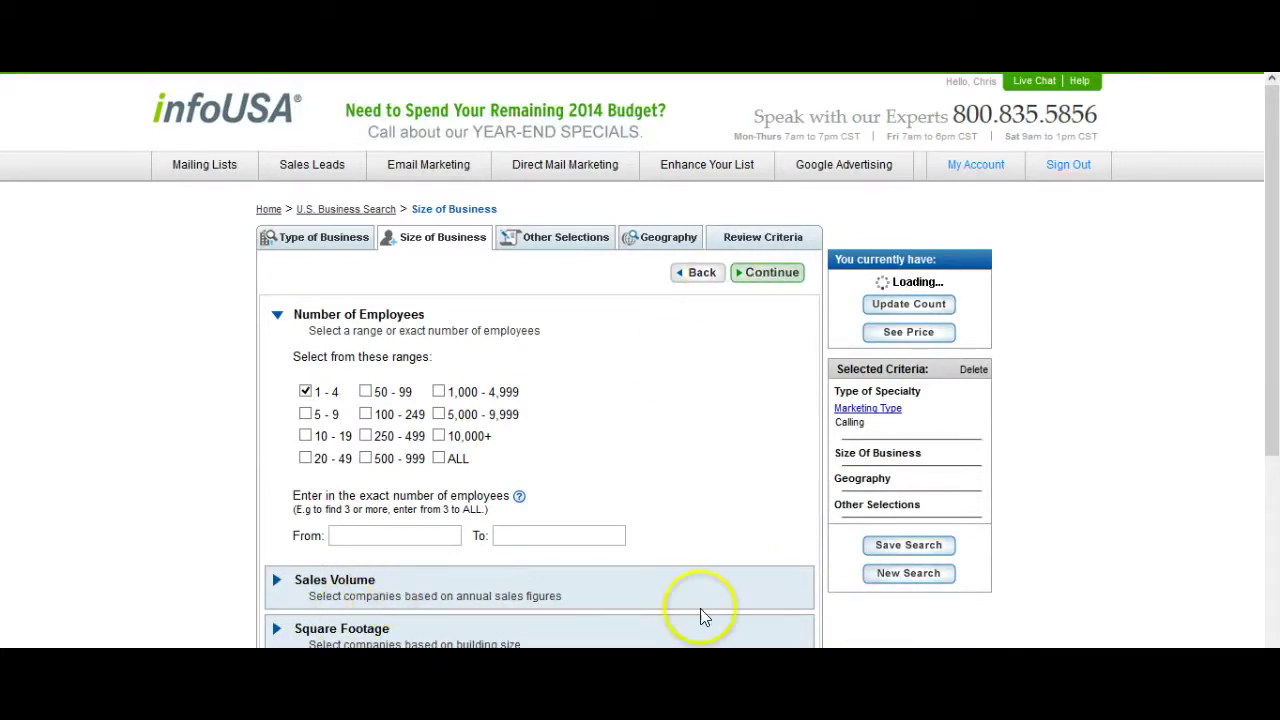
pyautogui.click(410, 630)
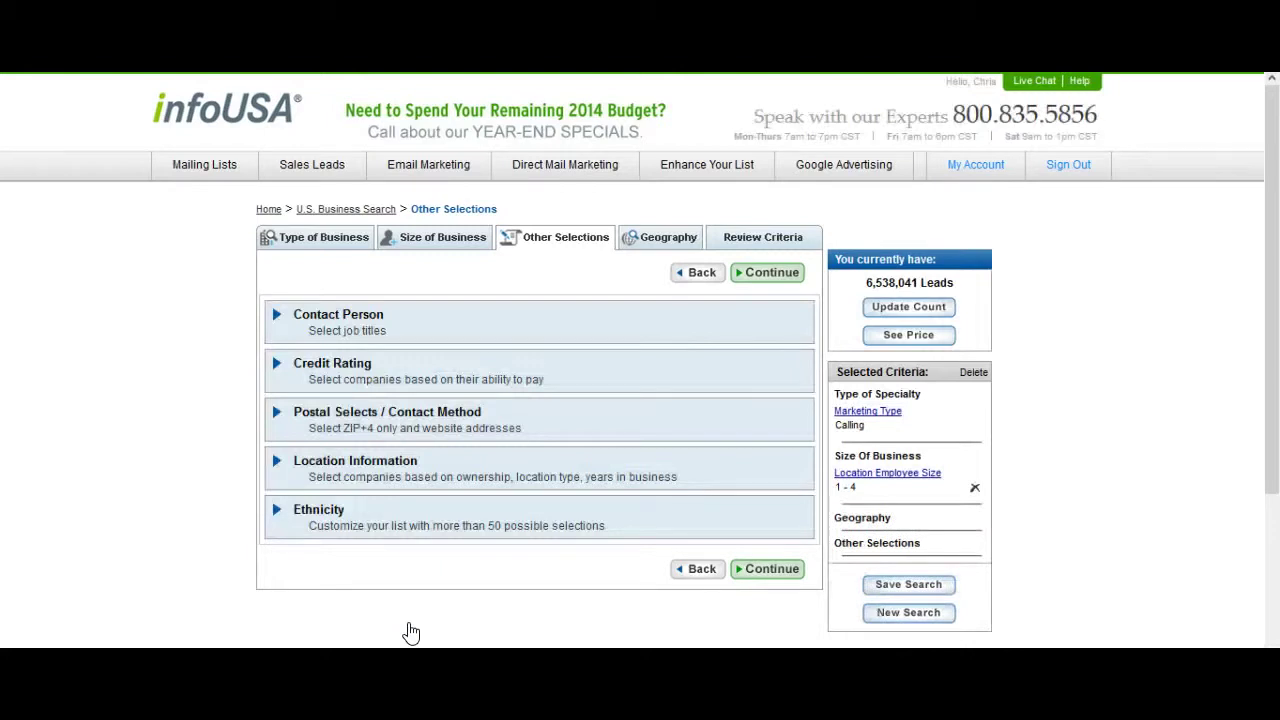
# Add Owner as the job title in the Contact Person criteria.
pyautogui.click(397, 316)
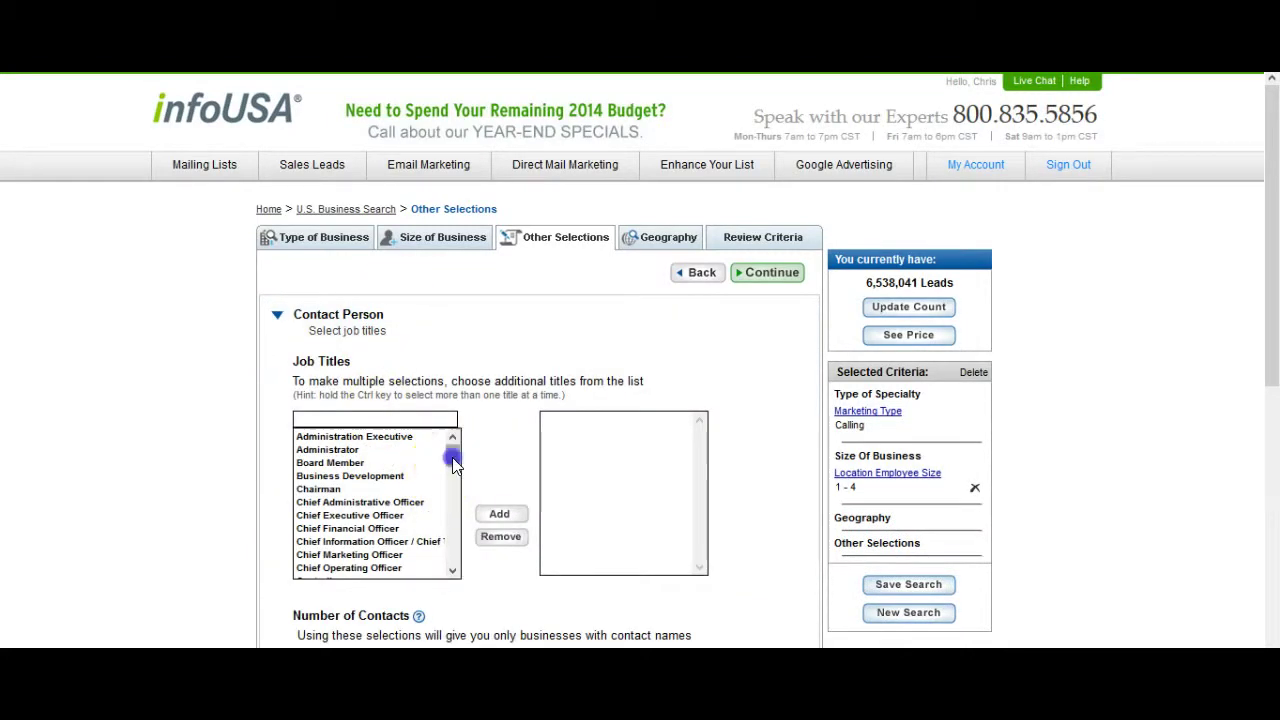
pyautogui.moveTo(452, 457); pyautogui.dragTo(448, 541)
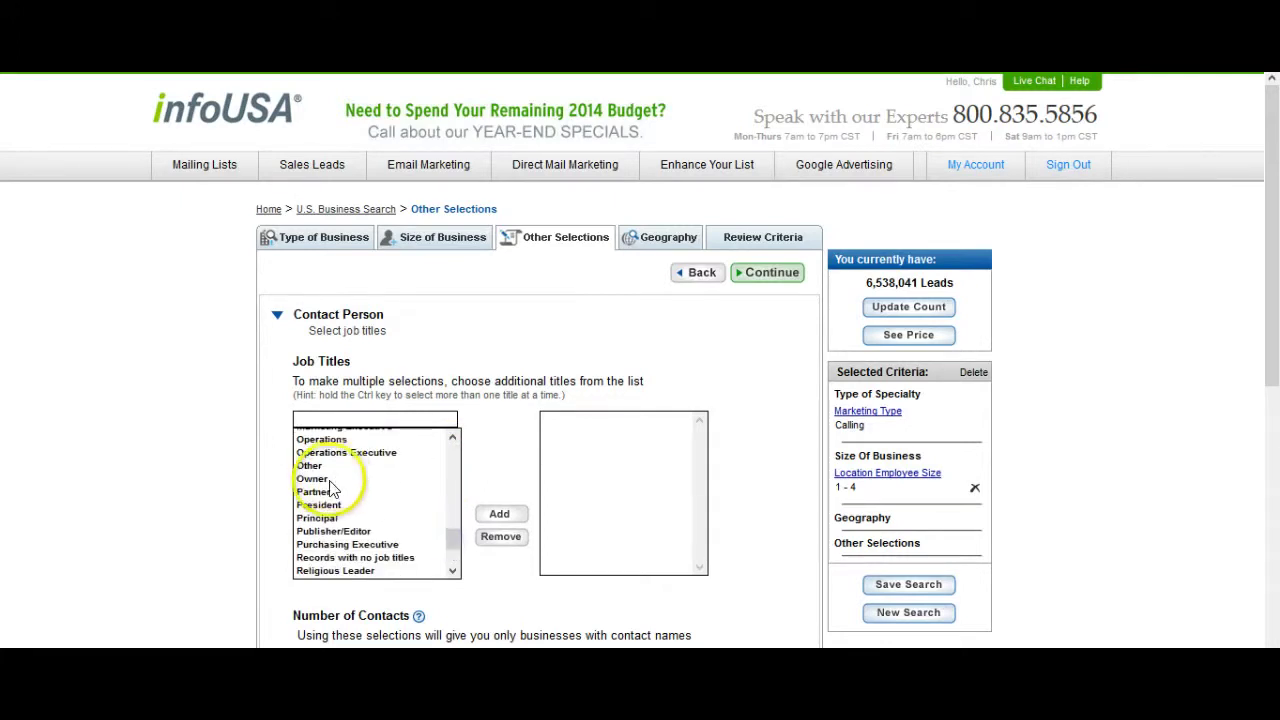
pyautogui.click(318, 479)
pyautogui.click(501, 514)
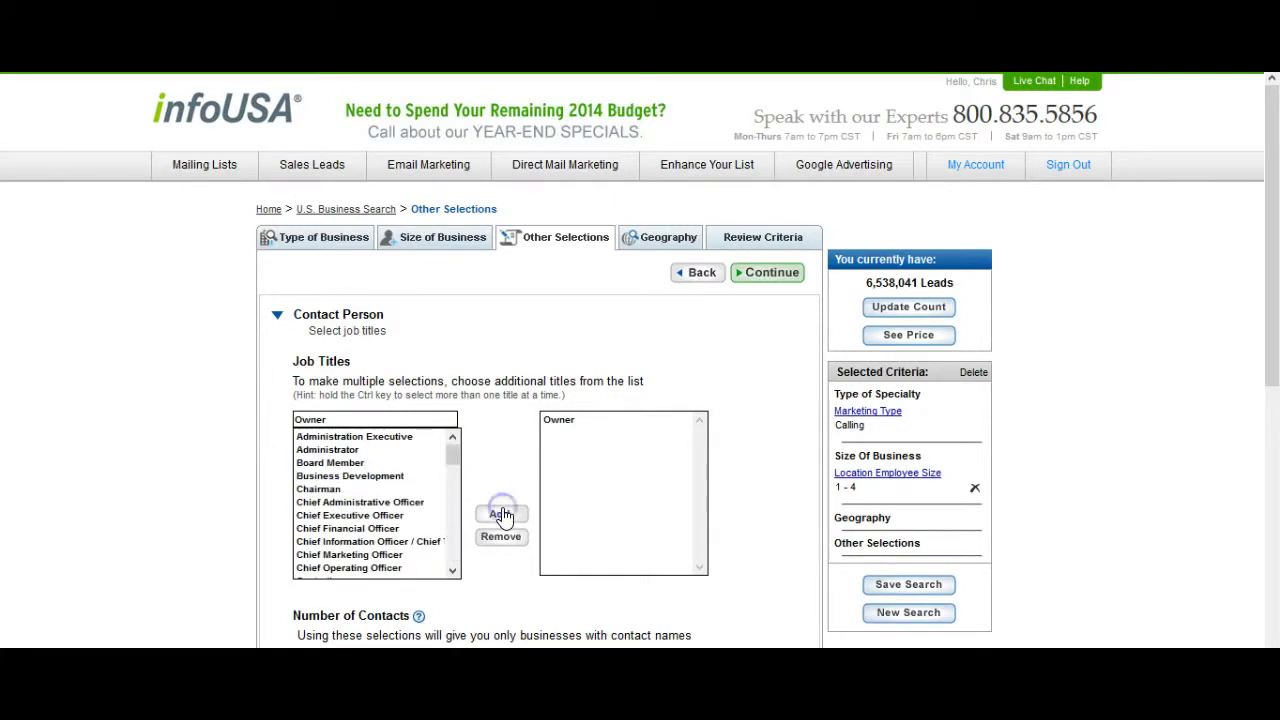
# Exclude franchises in the Location Information criteria and continue to the geography selection.
pyautogui.moveTo(1268, 314); pyautogui.dragTo(1275, 432)
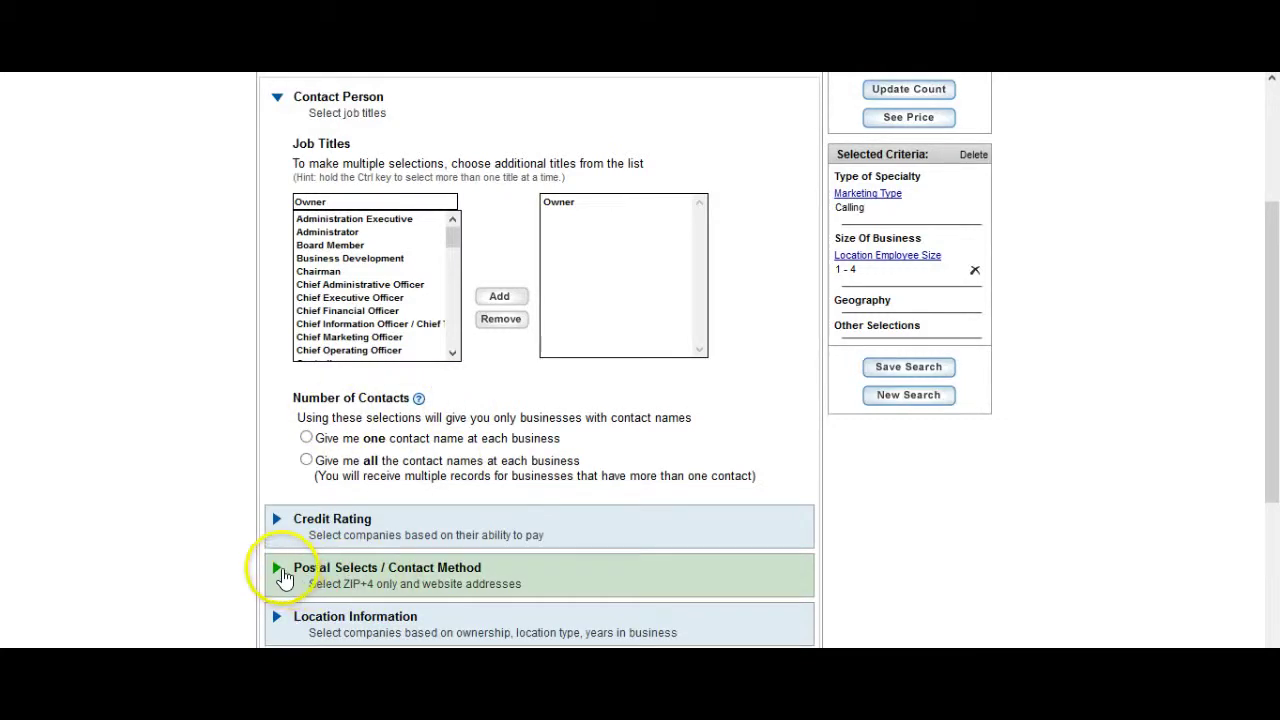
pyautogui.click(285, 577)
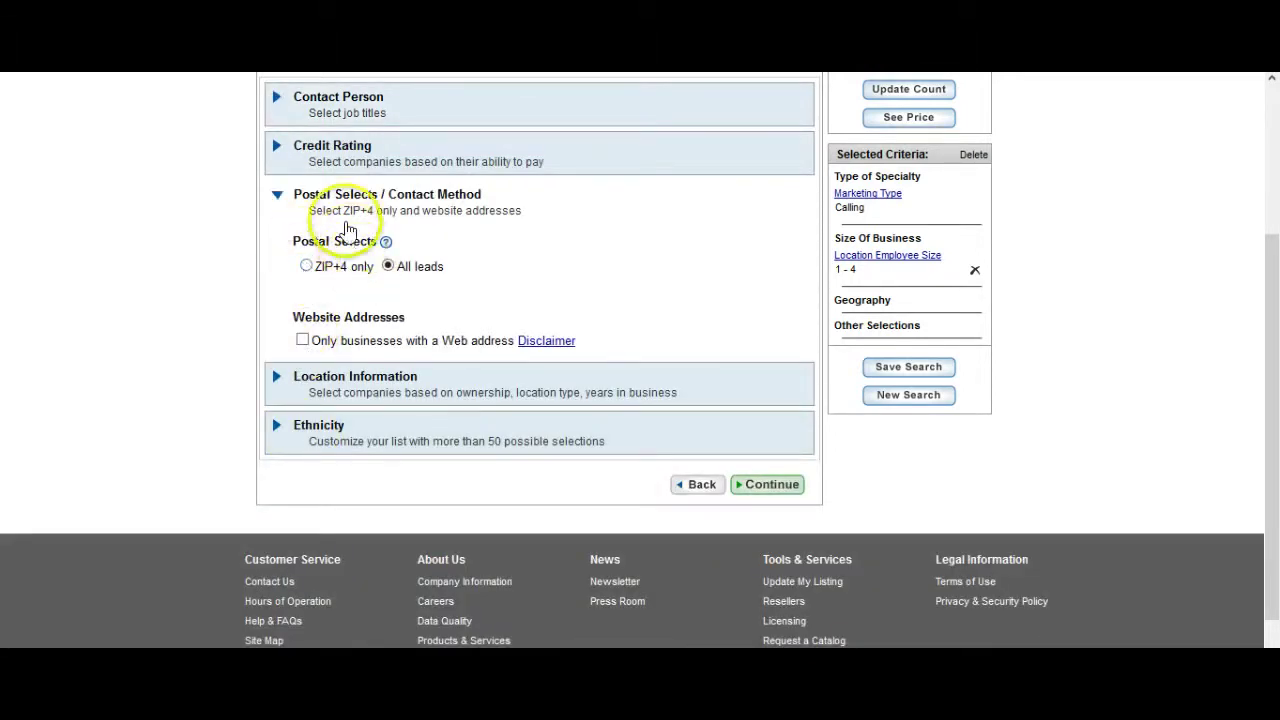
pyautogui.click(329, 397)
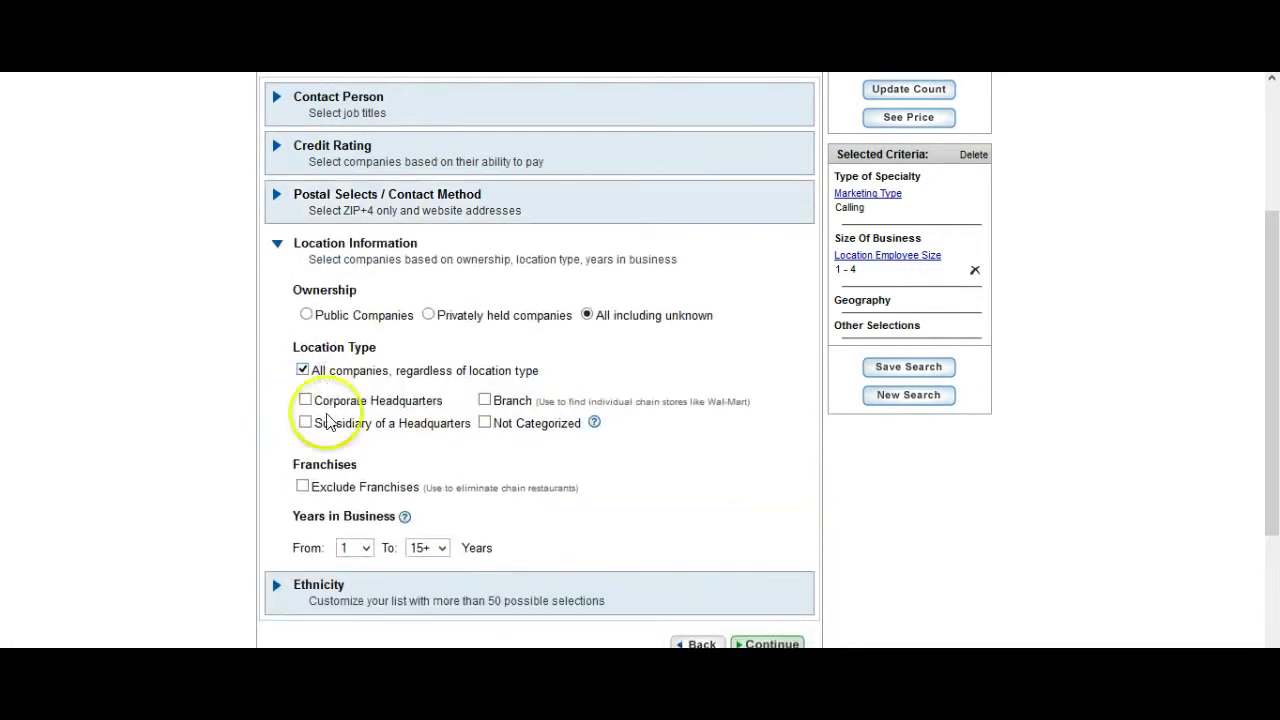
pyautogui.click(302, 487)
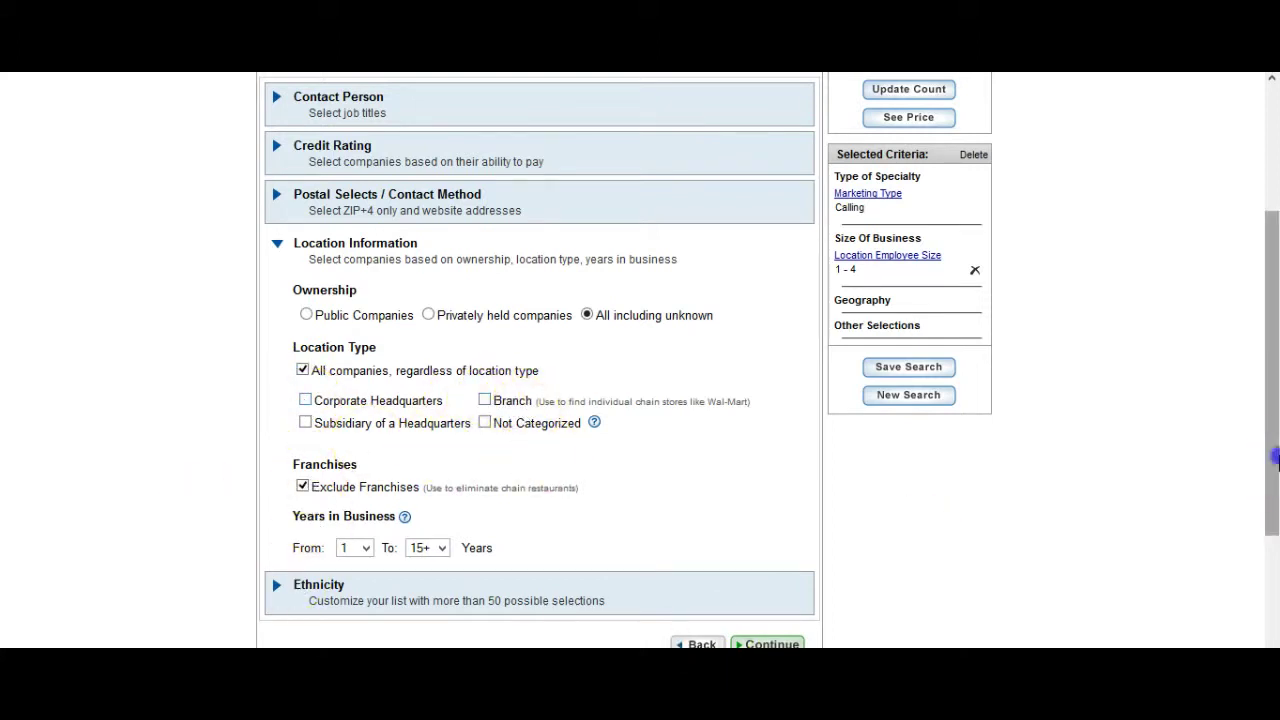
pyautogui.moveTo(1270, 455); pyautogui.dragTo(1270, 495)
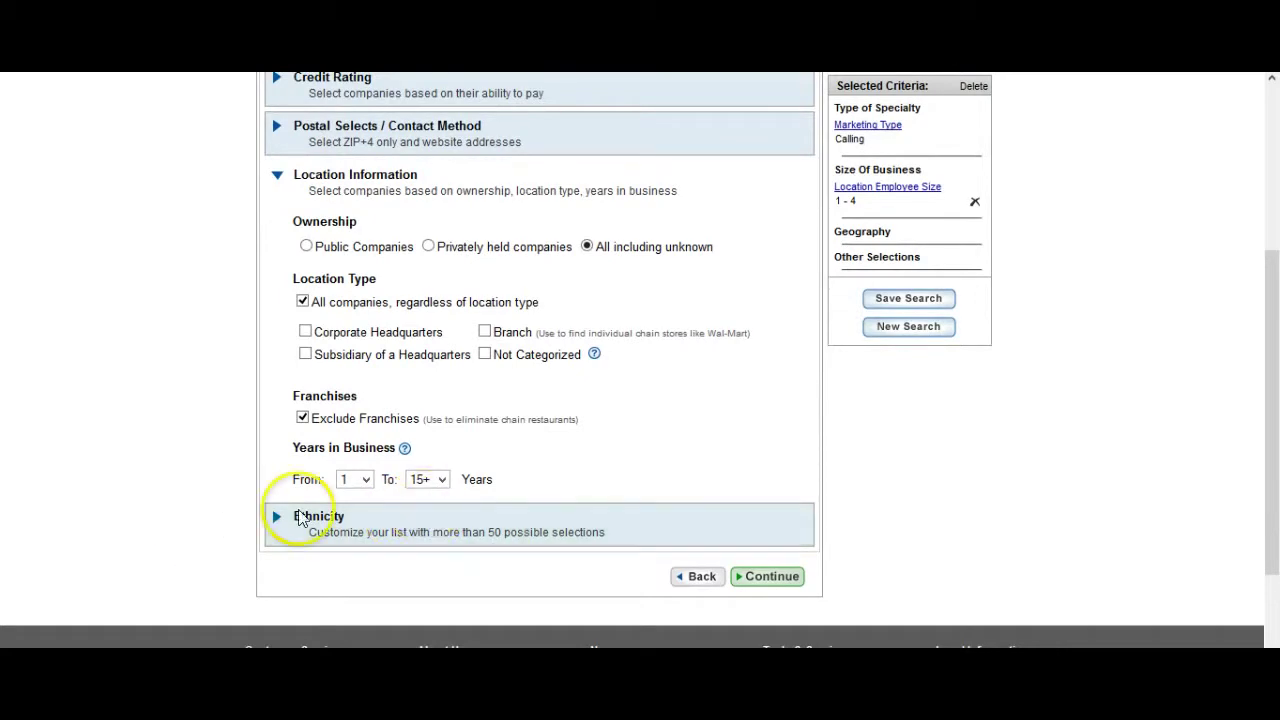
pyautogui.moveTo(1270, 500); pyautogui.dragTo(1266, 349)
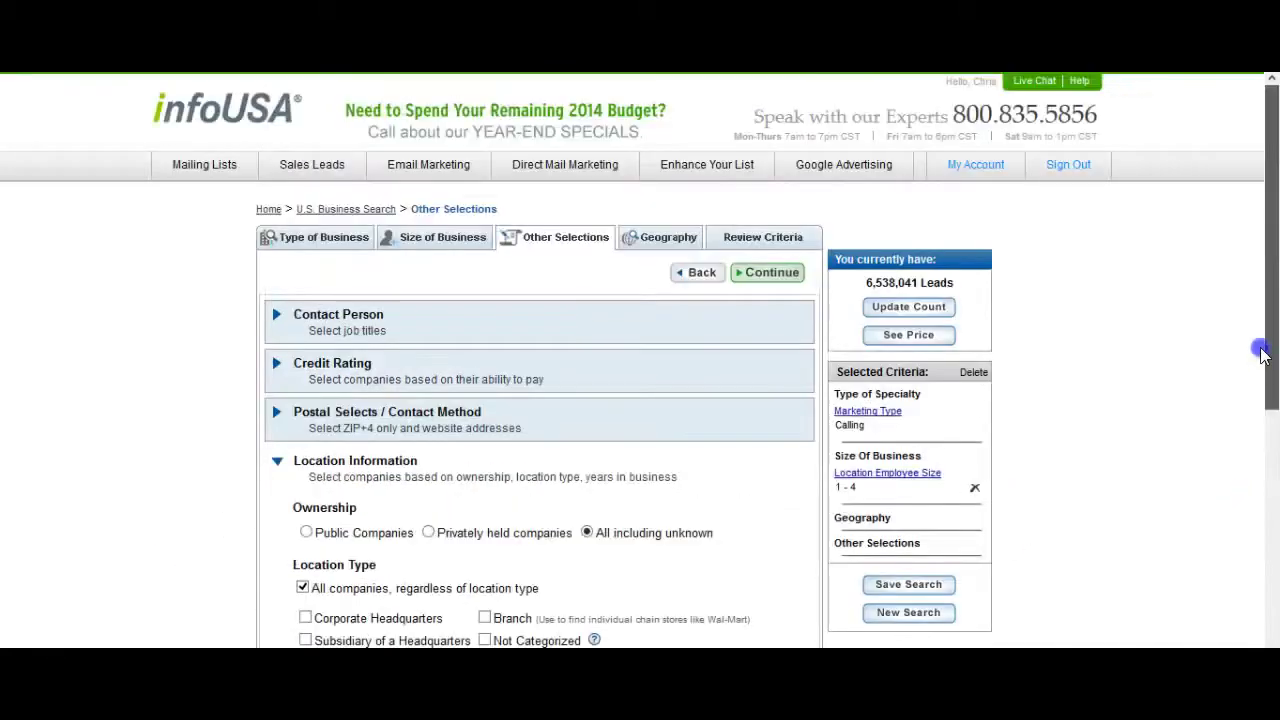
pyautogui.click(778, 283)
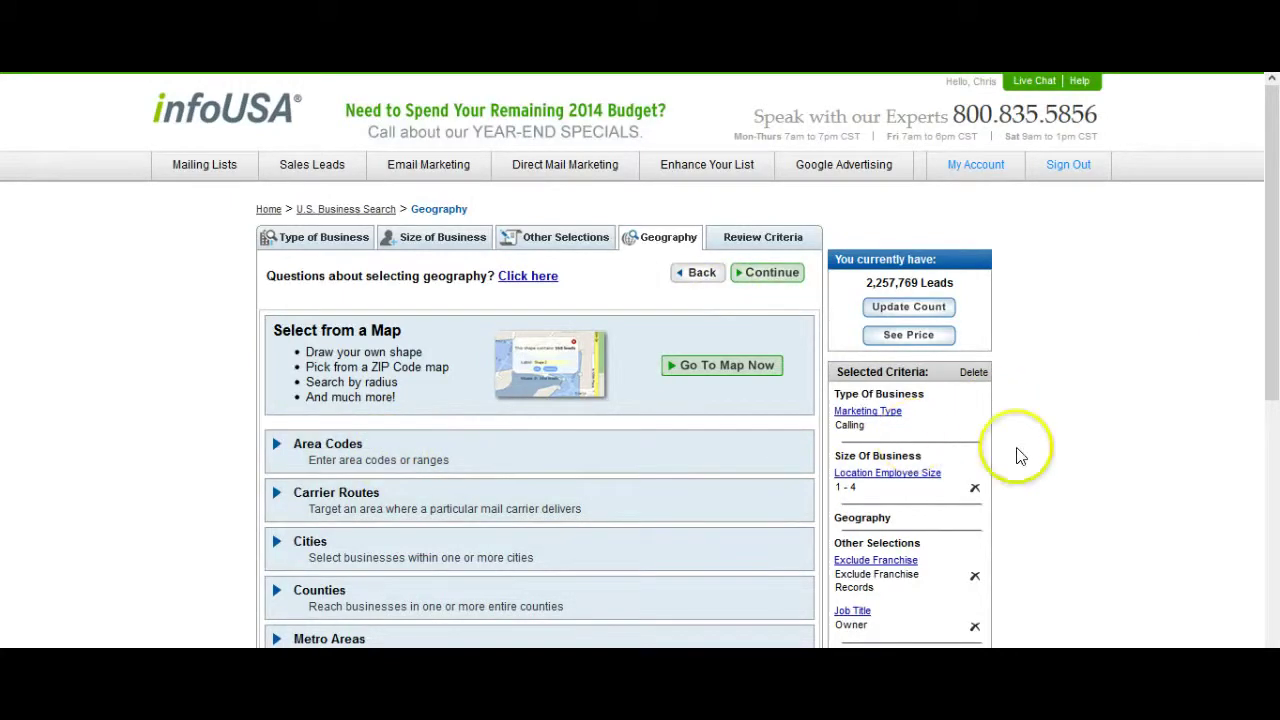
# Proceed to the criteria review, look over the selected criteria, and return to add a geography.
pyautogui.moveTo(1271, 318); pyautogui.dragTo(1271, 366)
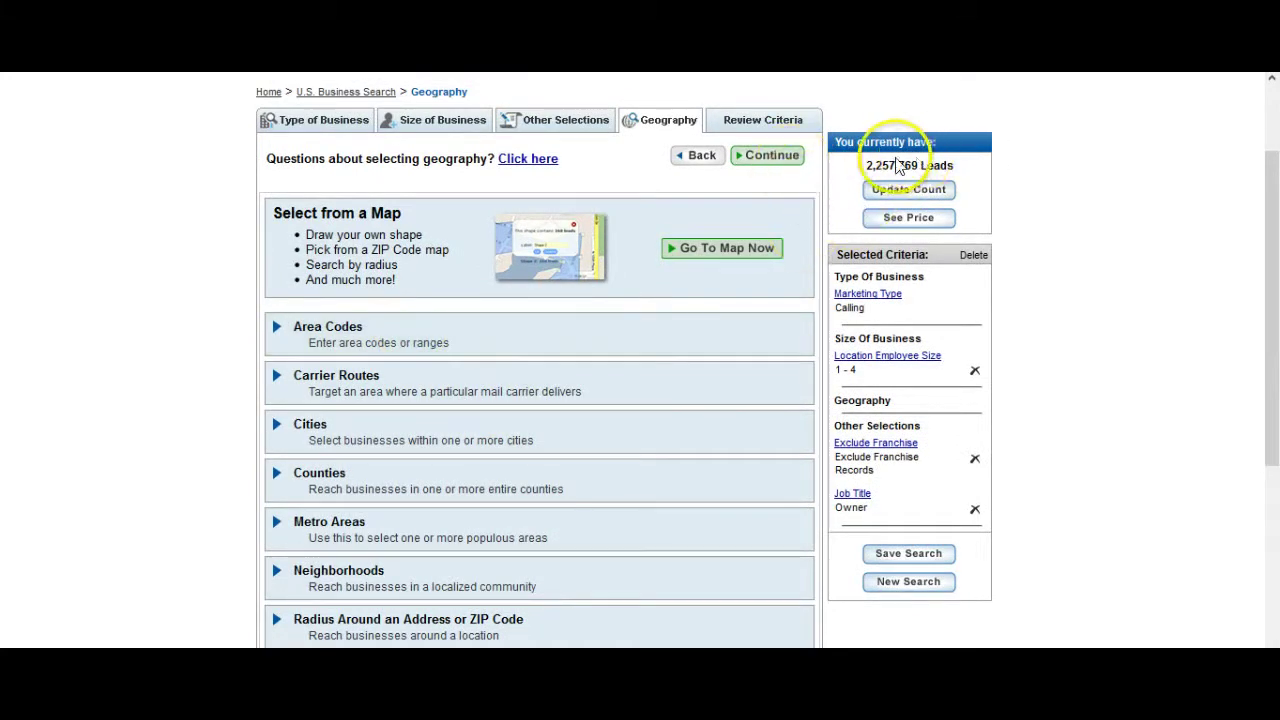
pyautogui.click(766, 158)
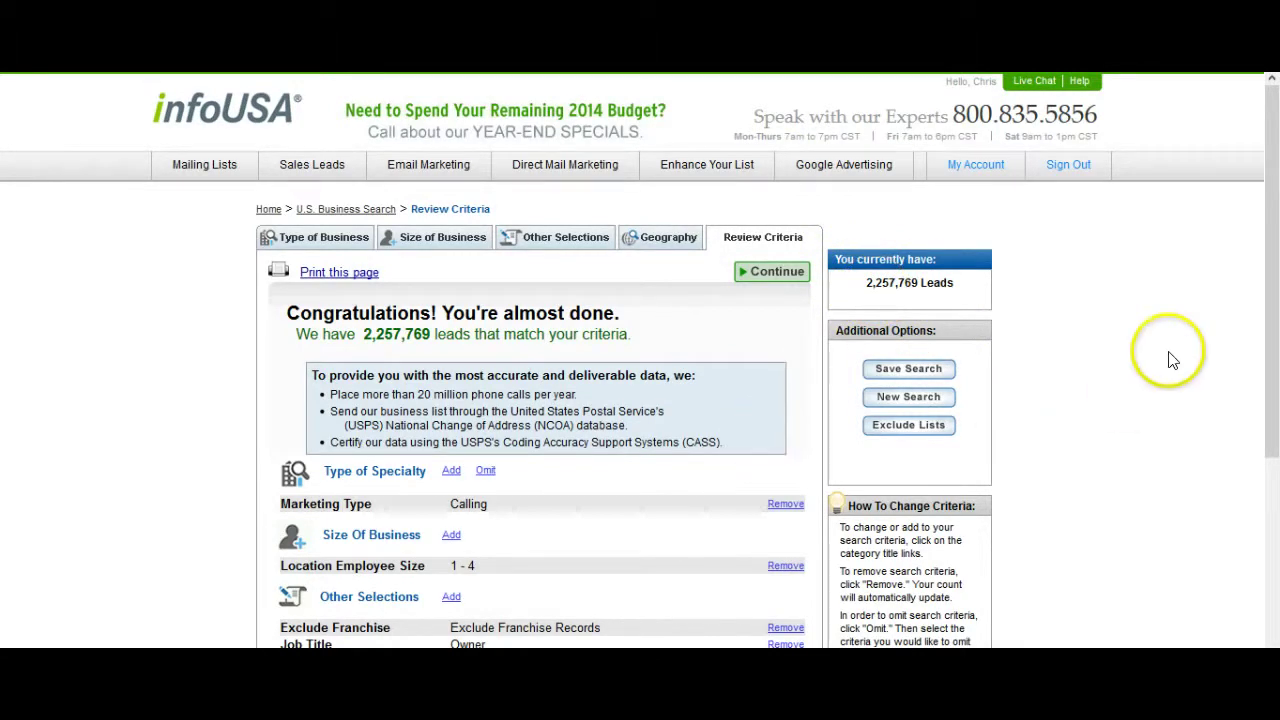
pyautogui.moveTo(1272, 315); pyautogui.dragTo(1270, 465)
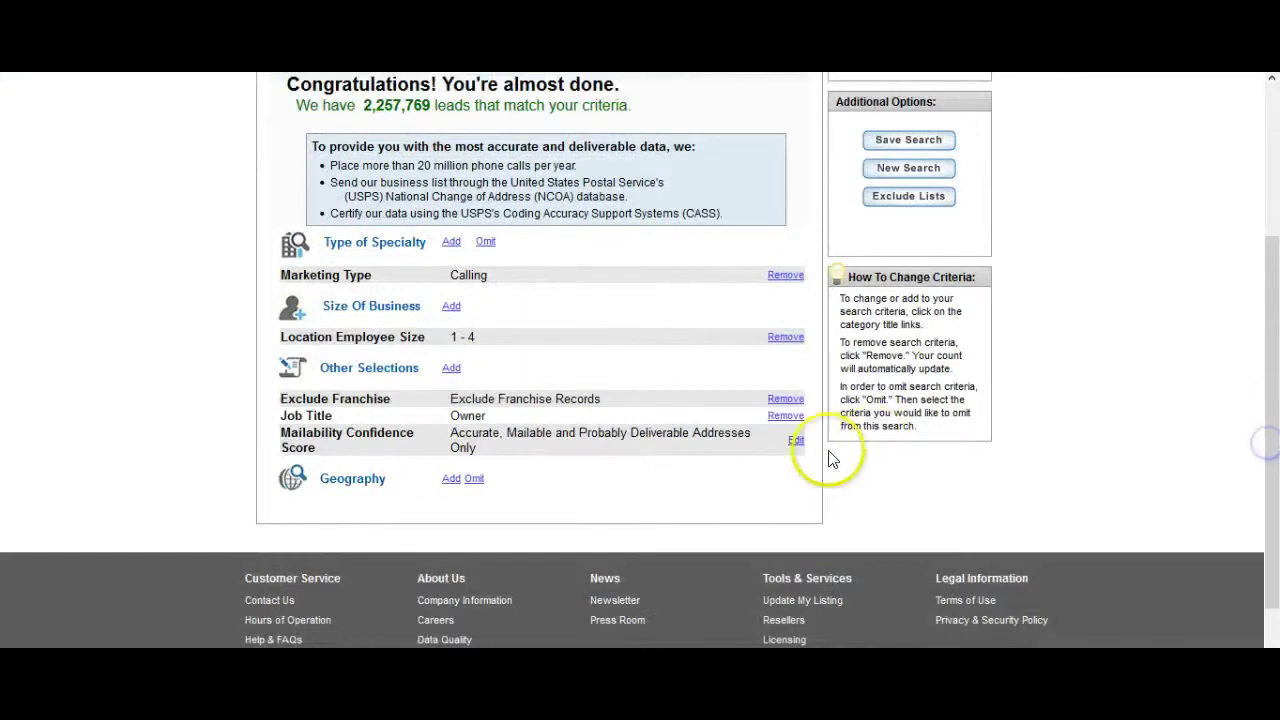
pyautogui.click(451, 481)
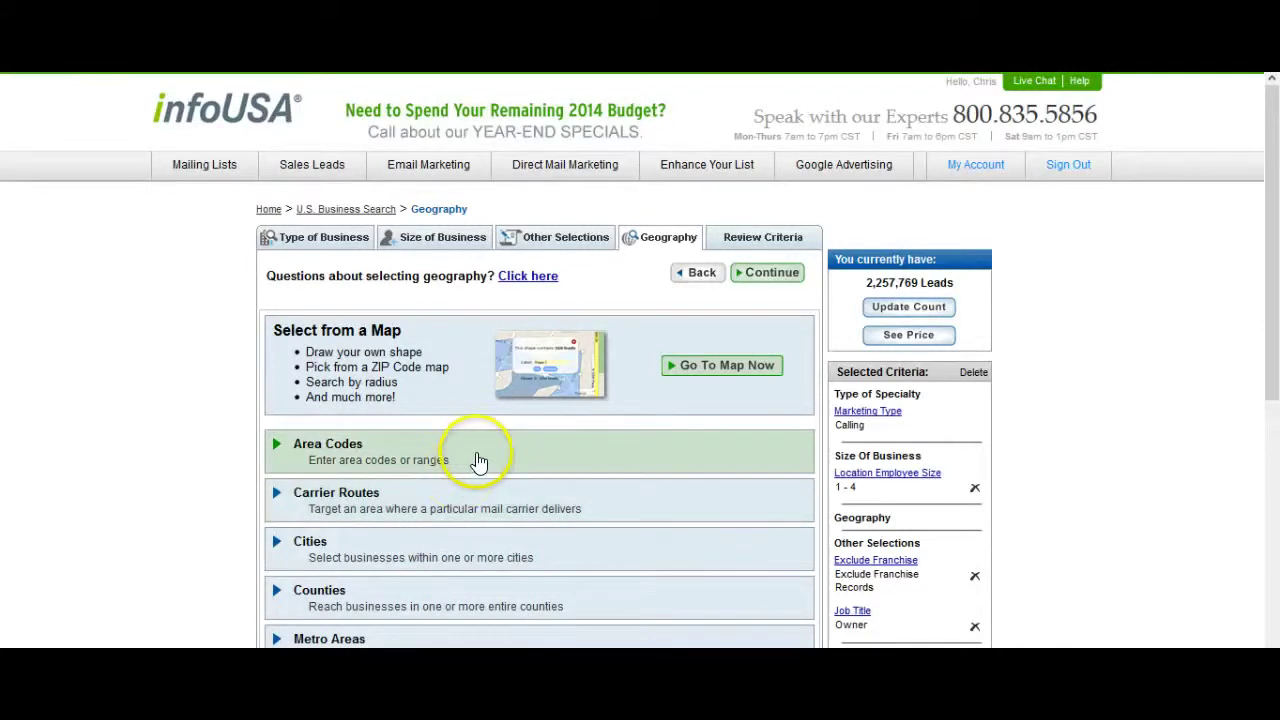
pyautogui.click(477, 453)
pyautogui.click(340, 505)
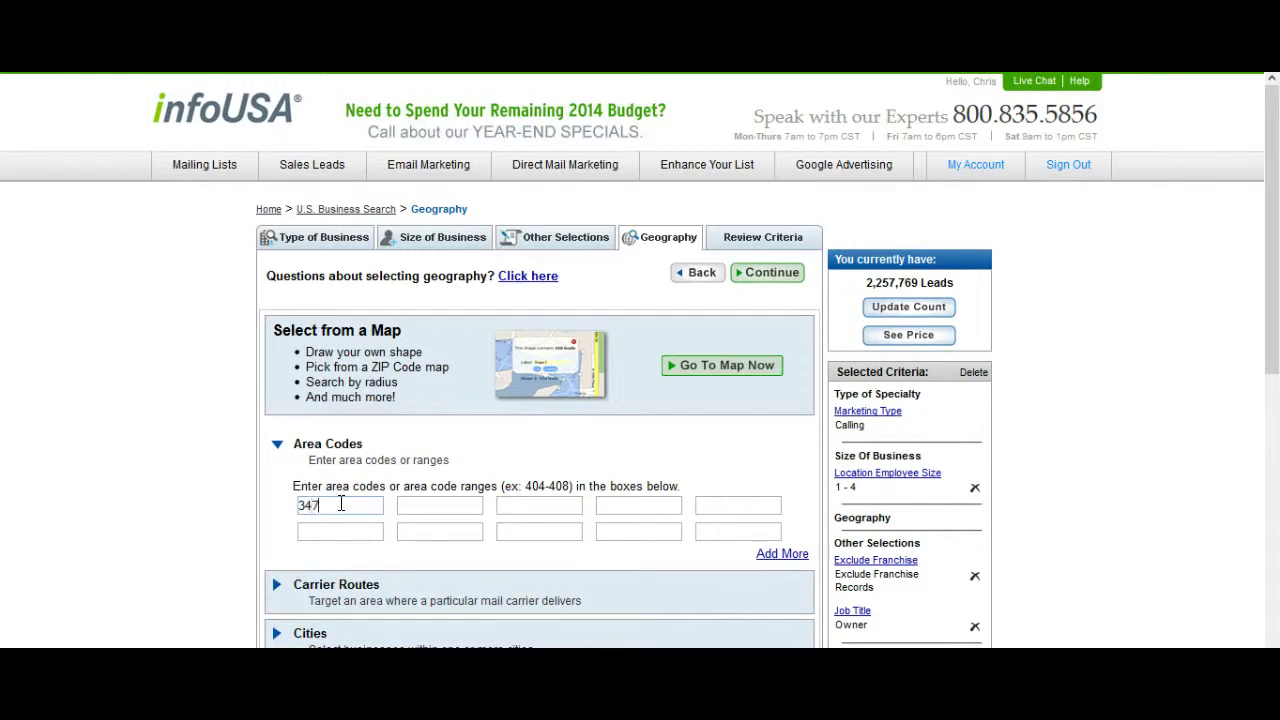
pyautogui.write('34747')
pyautogui.moveTo(777, 506); pyautogui.dragTo(1064, 436)
pyautogui.click(771, 325)
pyautogui.click(770, 273)
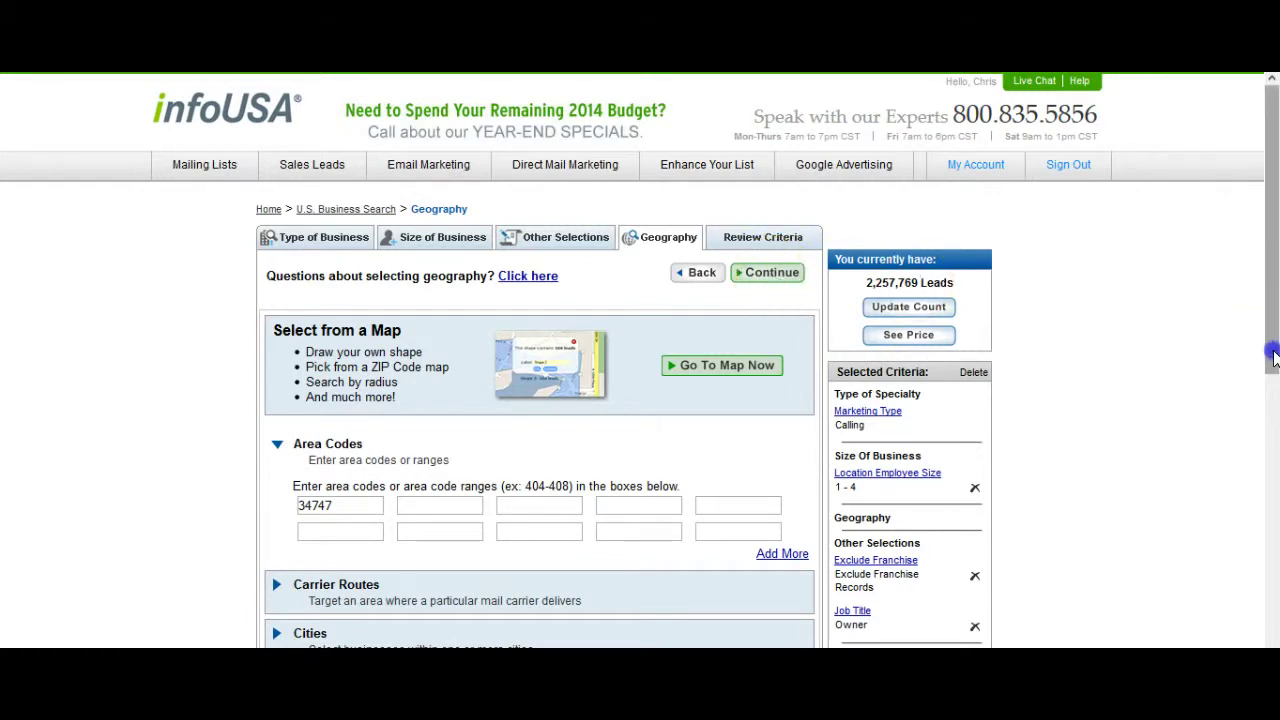
pyautogui.moveTo(1274, 357); pyautogui.dragTo(1274, 503)
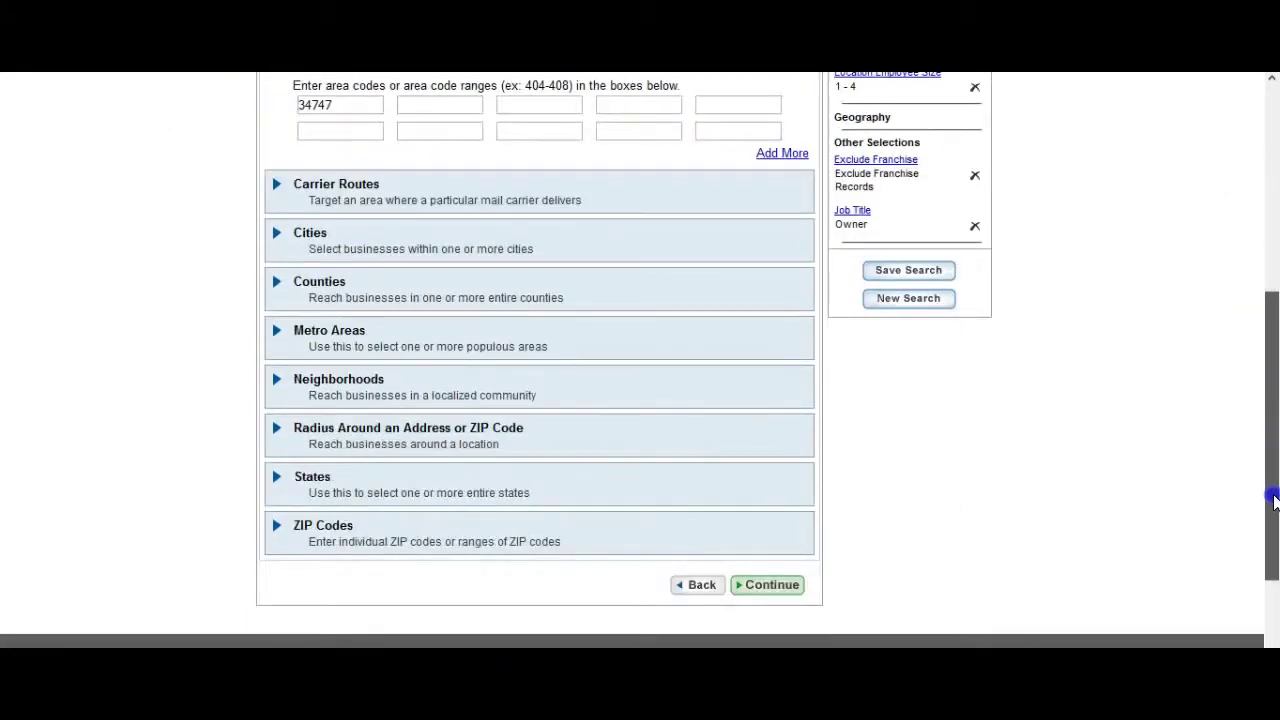
pyautogui.moveTo(1273, 500); pyautogui.dragTo(1266, 294)
pyautogui.moveTo(343, 488); pyautogui.dragTo(261, 480)
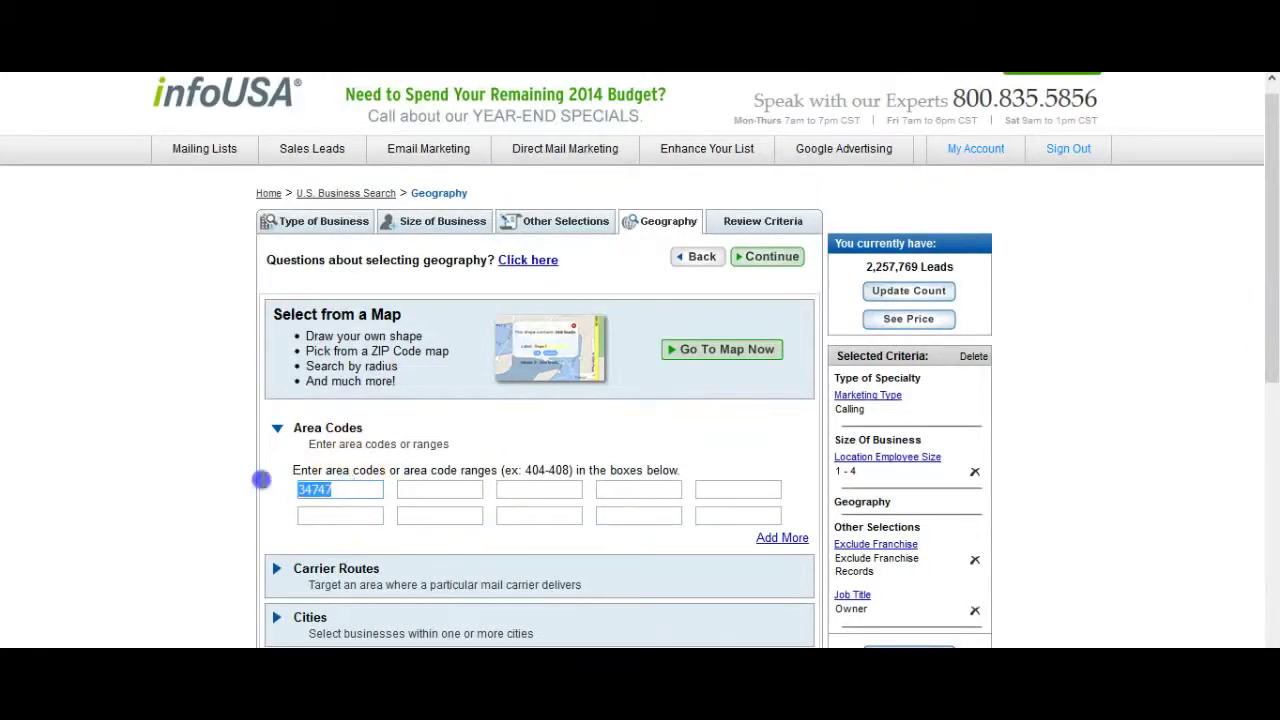
pyautogui.press('BackSpace')
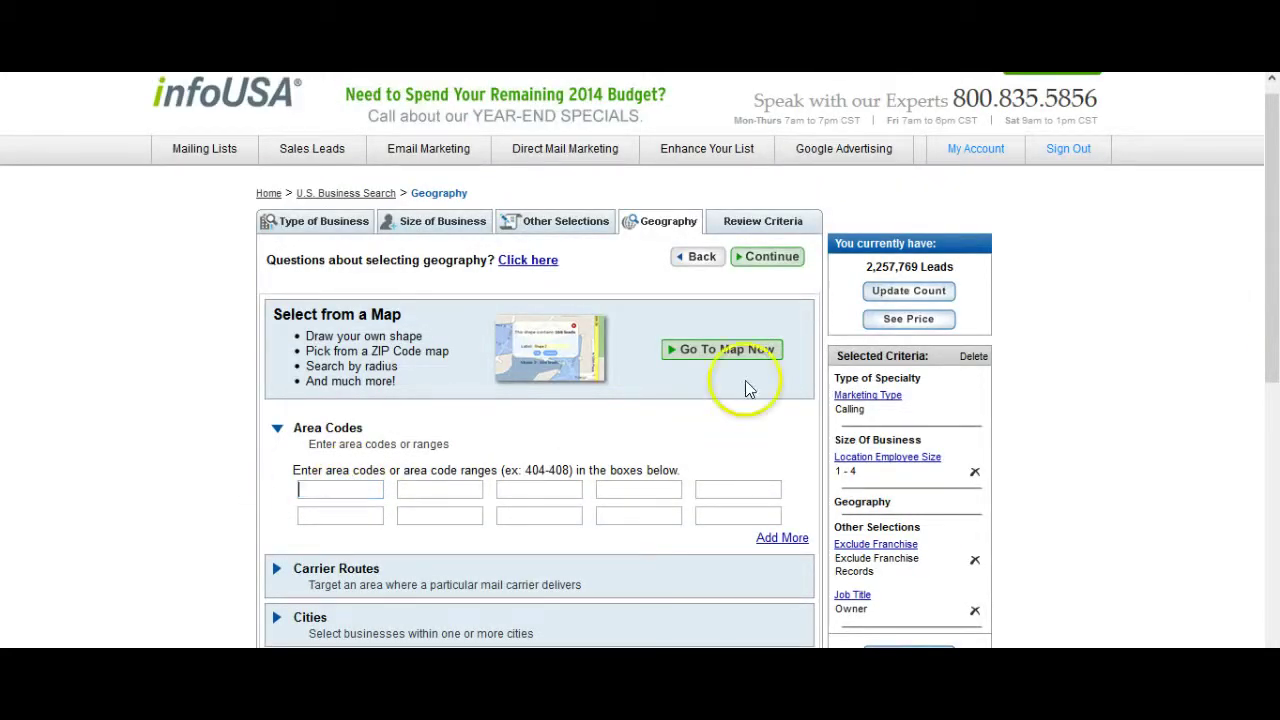
# Expand the Cities criteria in the geography selection and choose Florida as the state.
pyautogui.moveTo(1272, 349); pyautogui.dragTo(1274, 514)
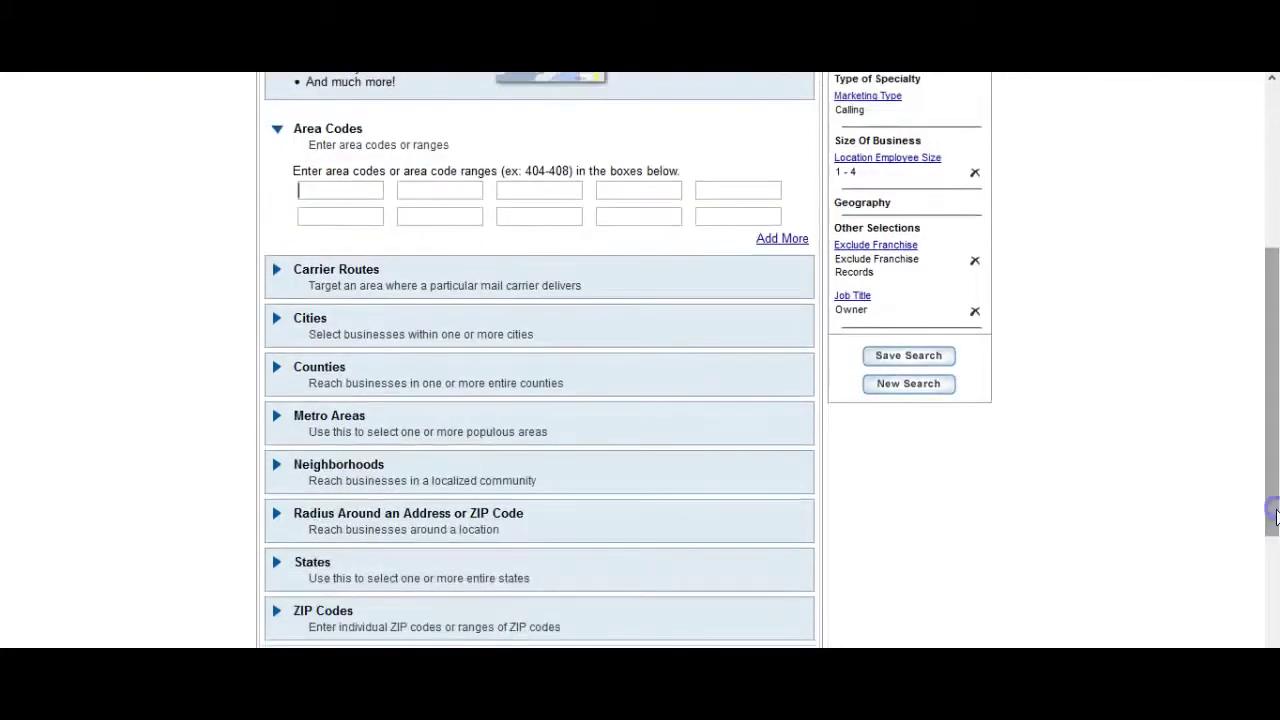
pyautogui.click(393, 328)
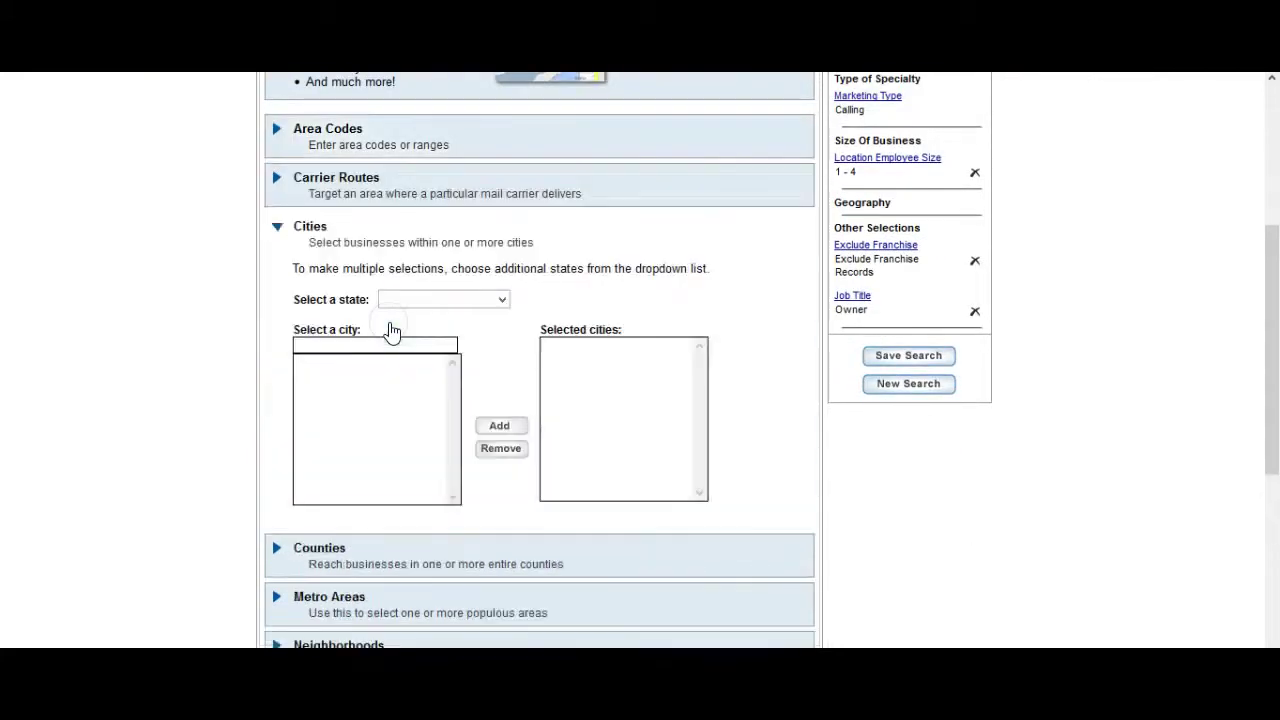
pyautogui.click(502, 300)
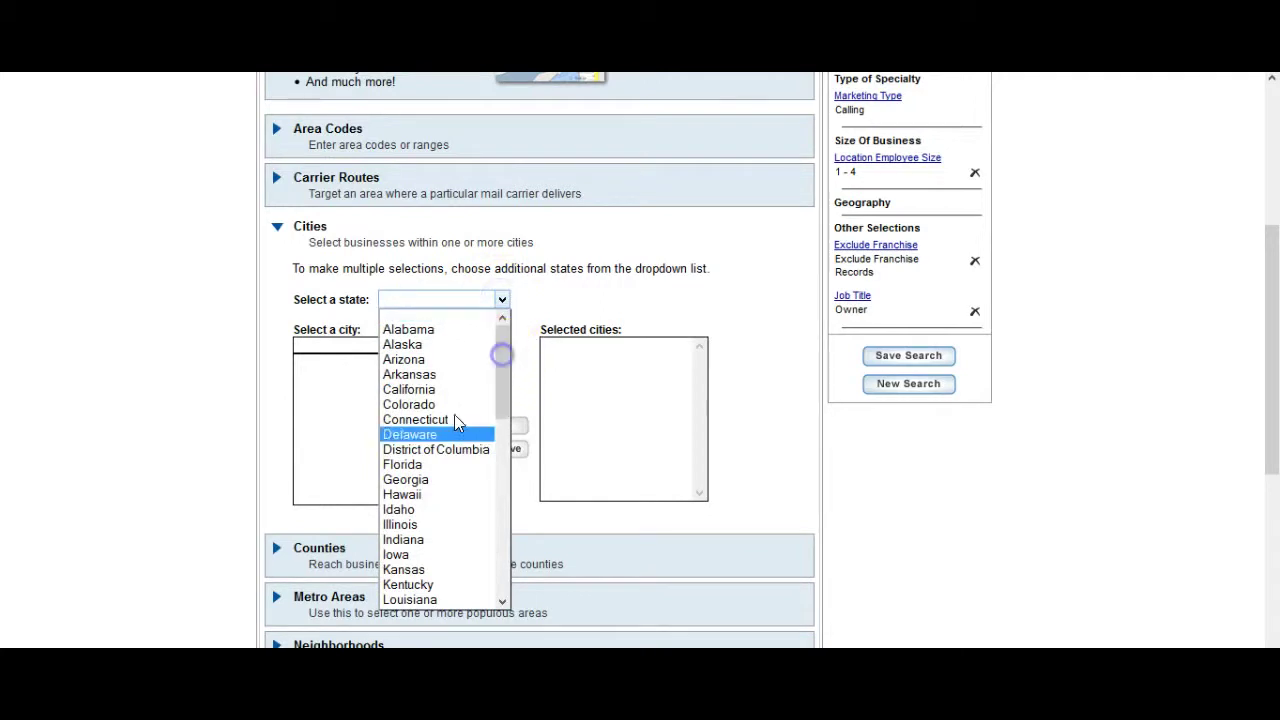
pyautogui.click(433, 466)
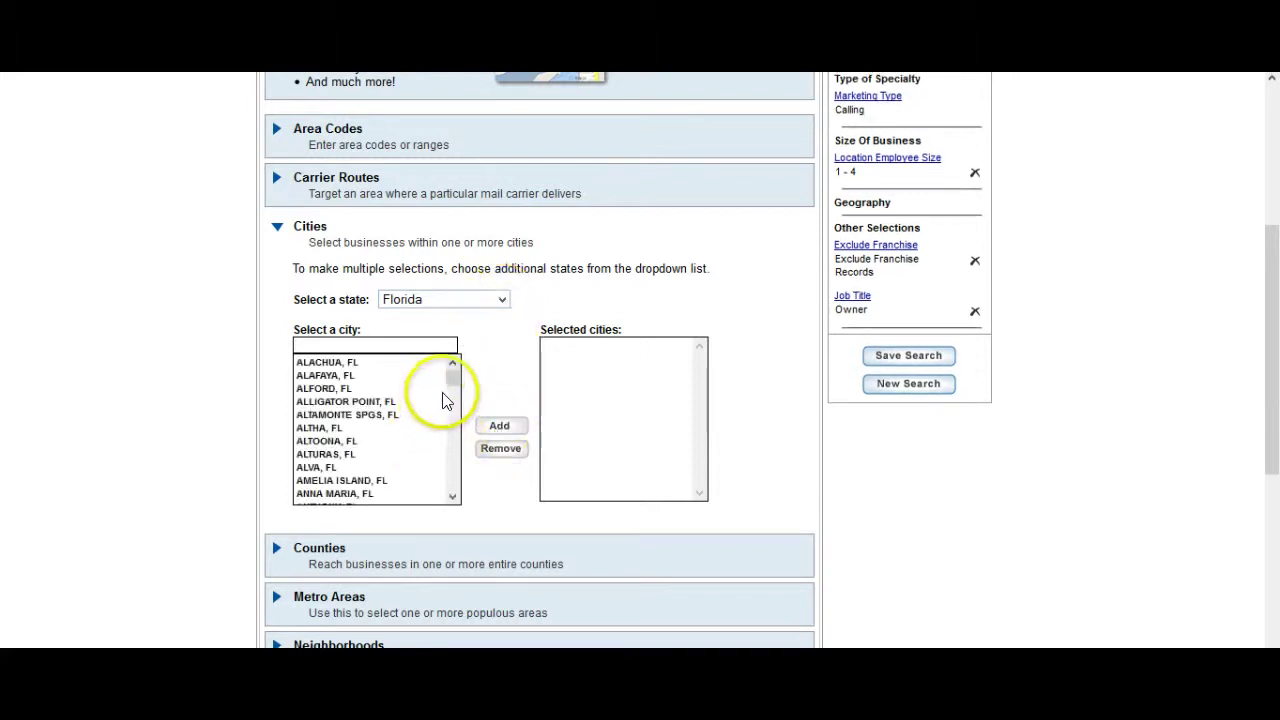
# Find KISSIMMEE, FL in the Florida city list and add it to the selected cities.
pyautogui.click(456, 380)
pyautogui.moveTo(456, 380); pyautogui.dragTo(455, 421)
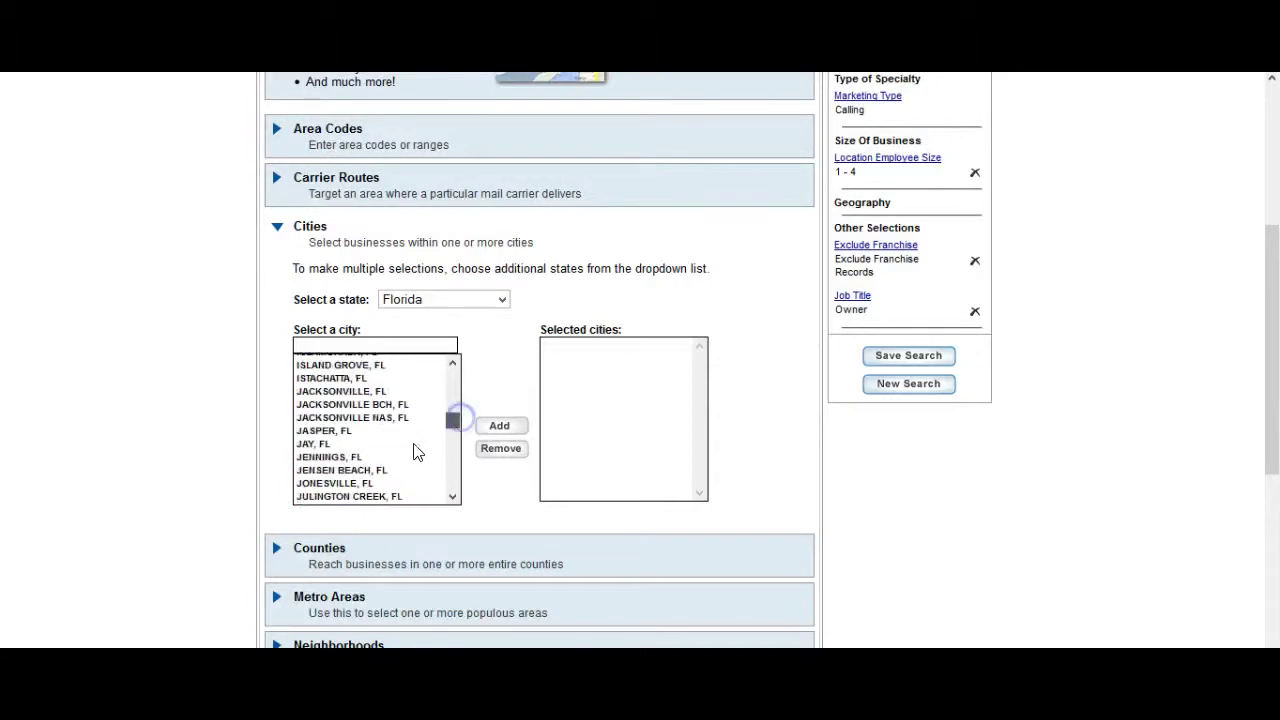
pyautogui.click(453, 496)
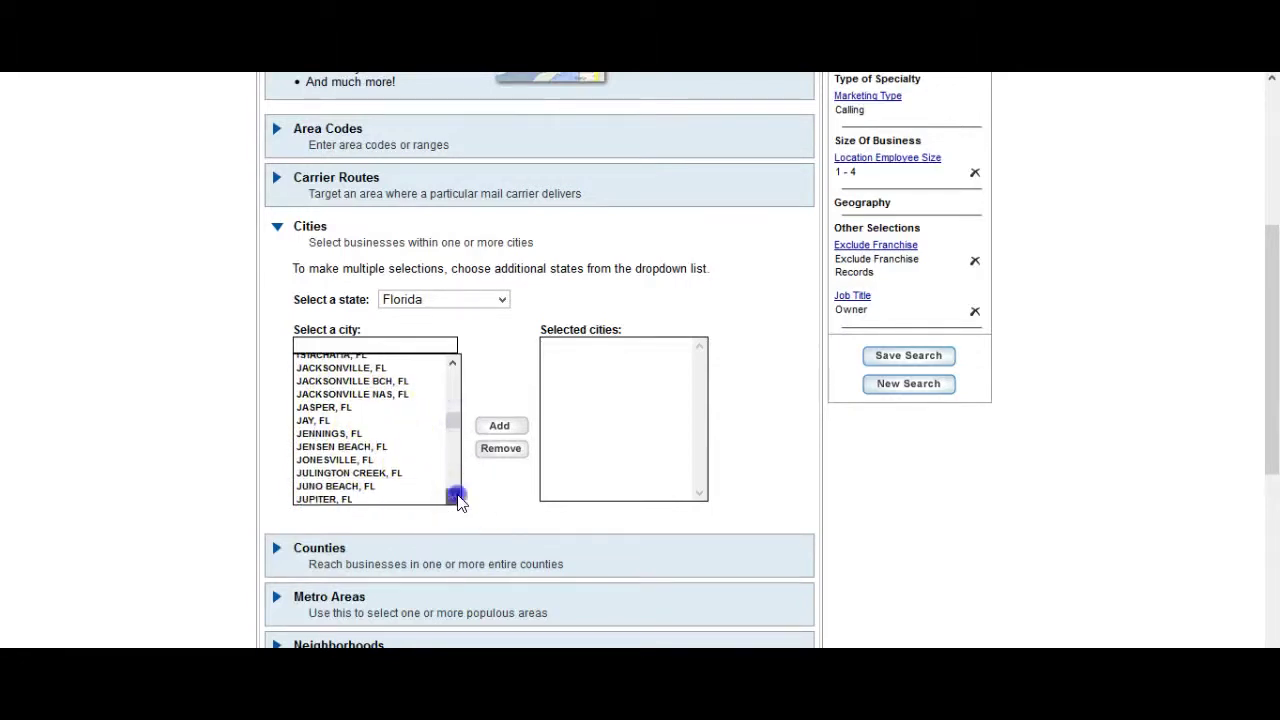
pyautogui.click(453, 496)
pyautogui.moveTo(453, 496); pyautogui.dragTo(453, 496)
pyautogui.click(335, 476)
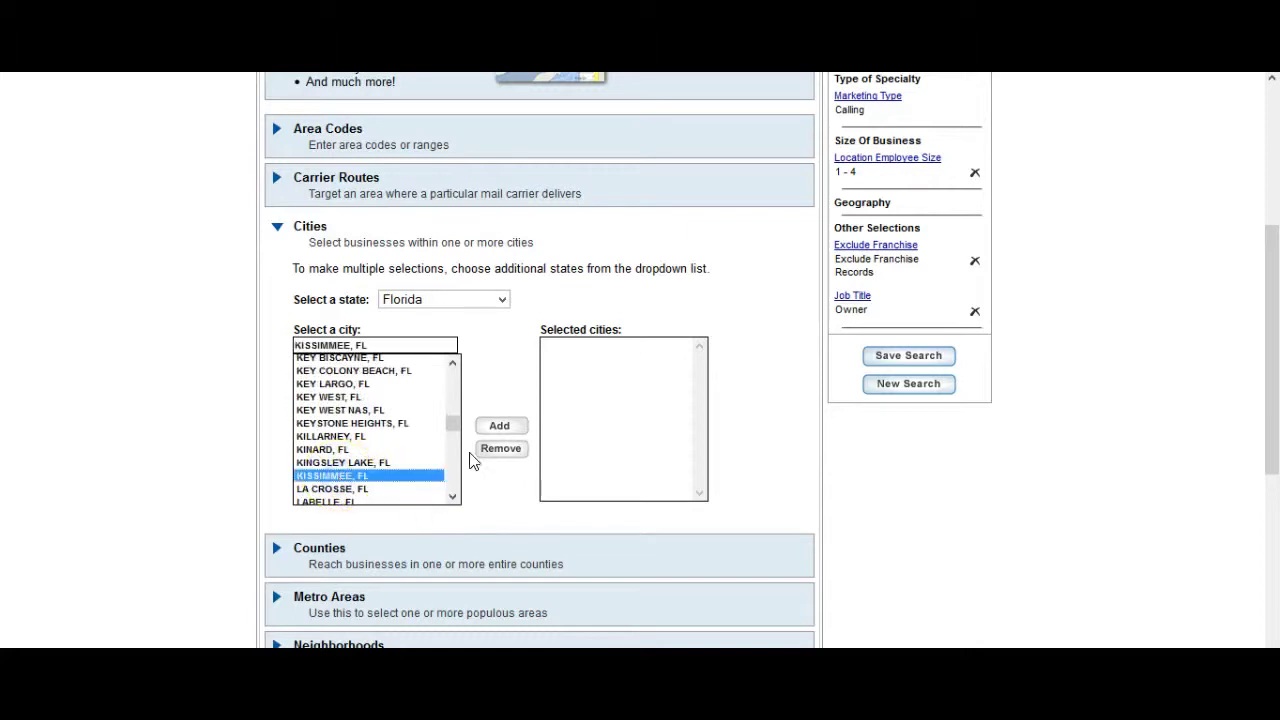
pyautogui.click(508, 427)
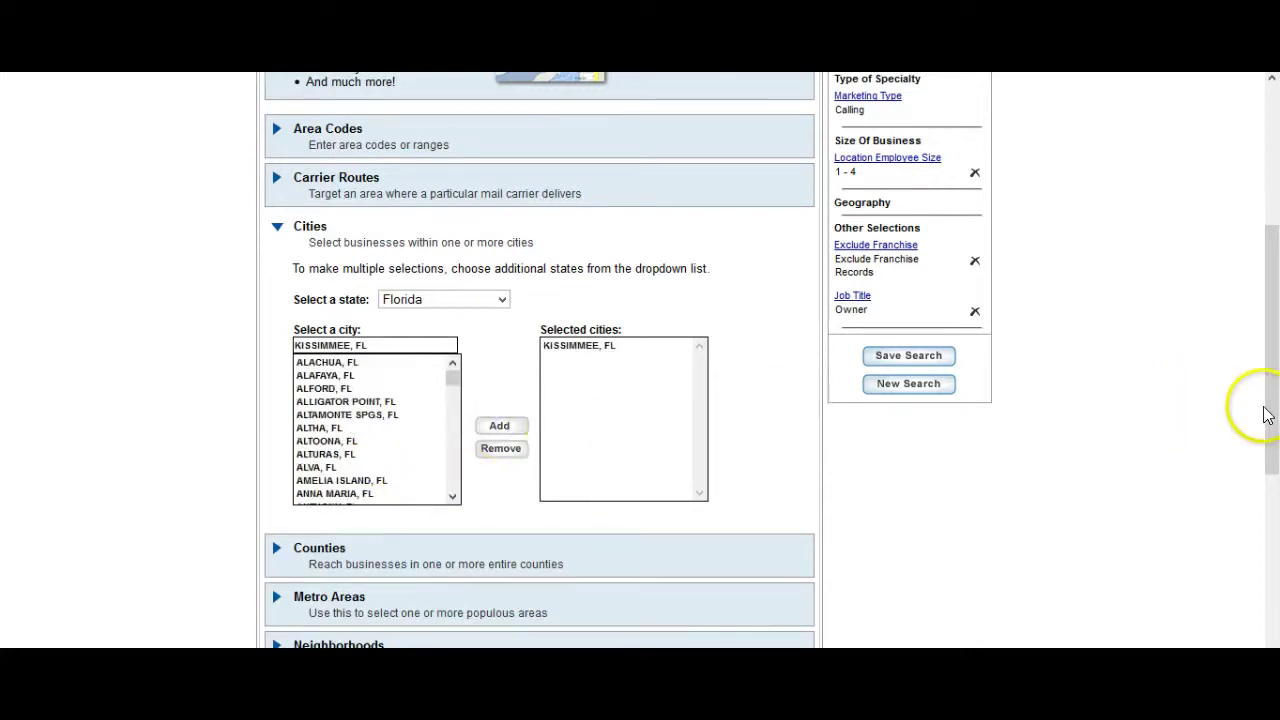
# Continue from the geography selection to the criteria review and check the number of matching leads.
pyautogui.moveTo(1276, 396); pyautogui.dragTo(1269, 300)
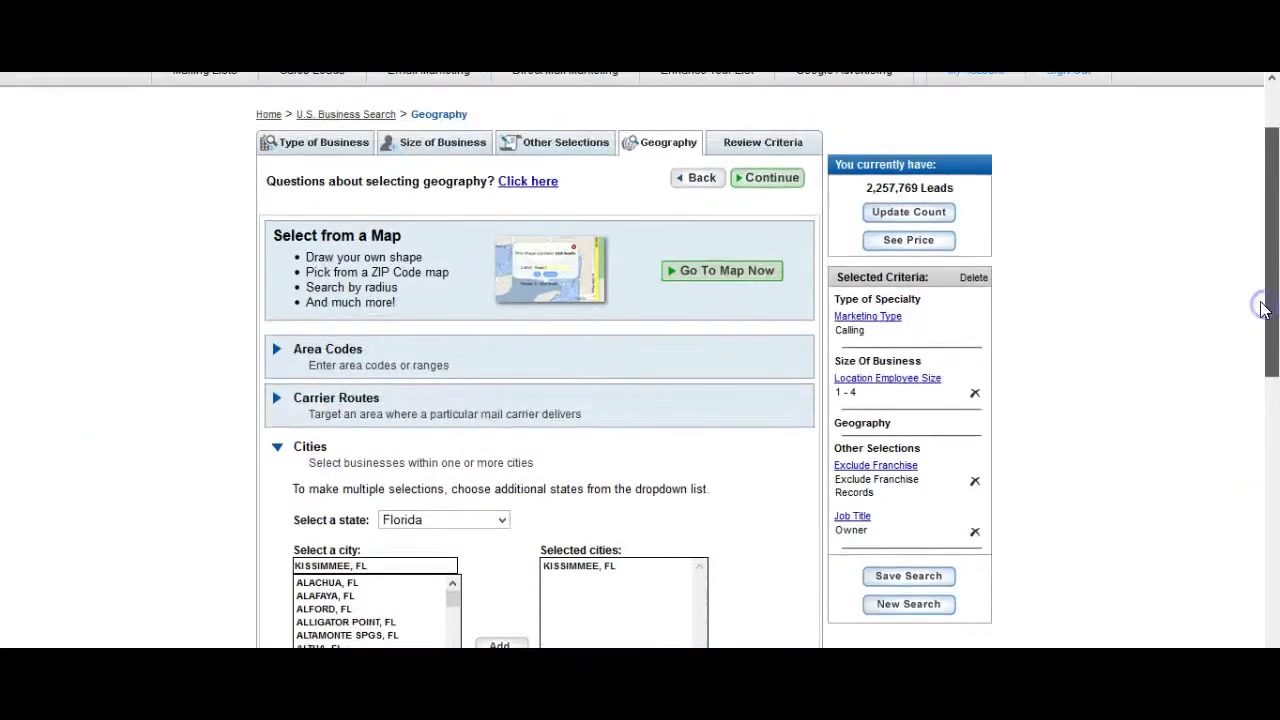
pyautogui.click(770, 181)
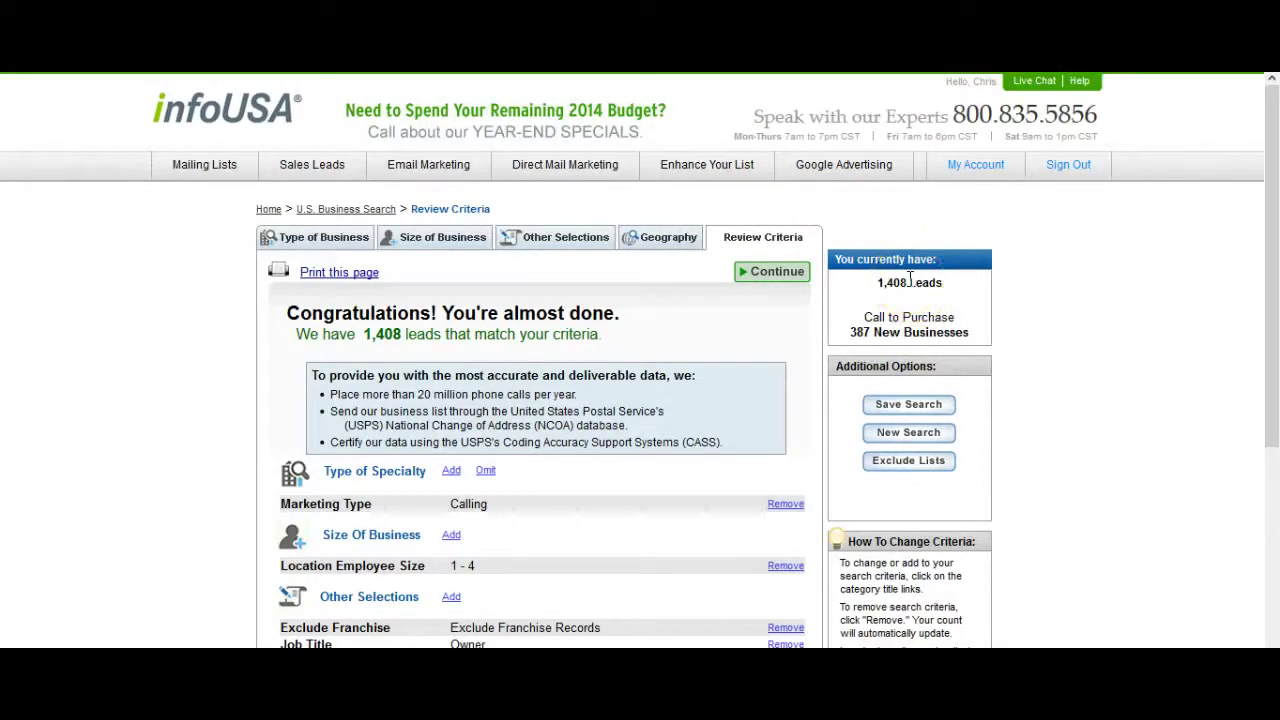
pyautogui.click(880, 281)
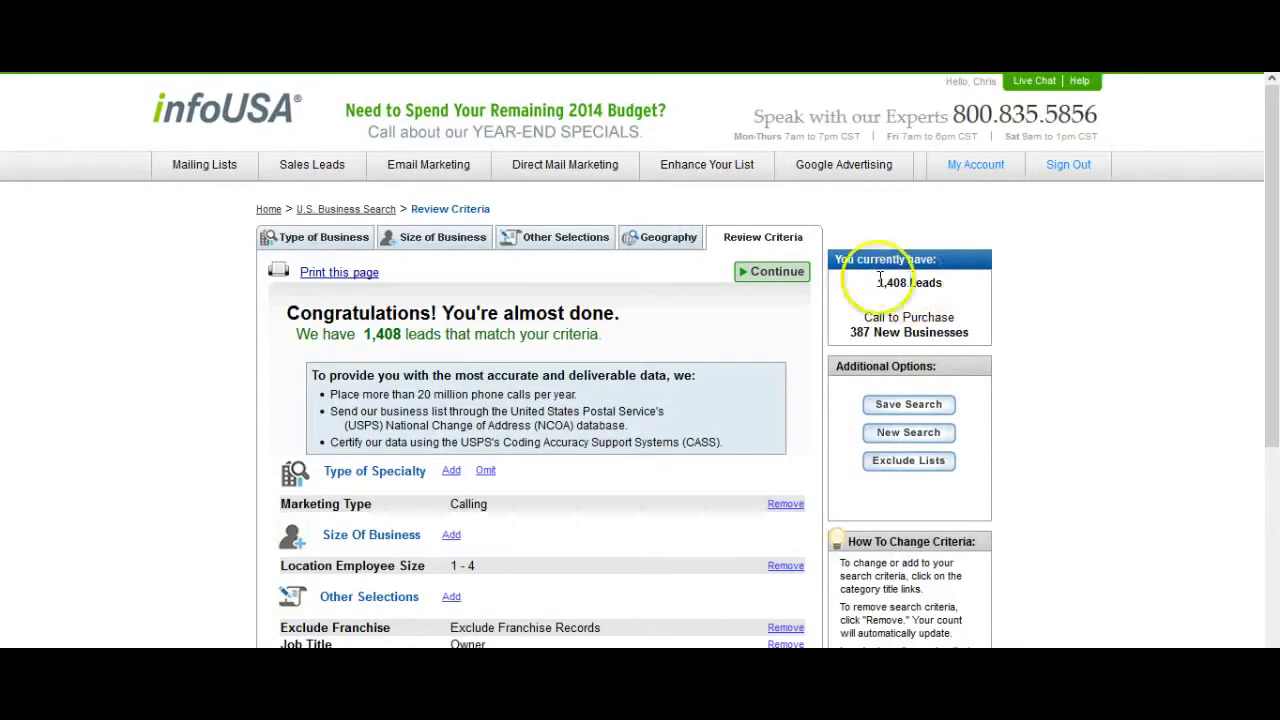
pyautogui.moveTo(880, 281); pyautogui.dragTo(957, 290)
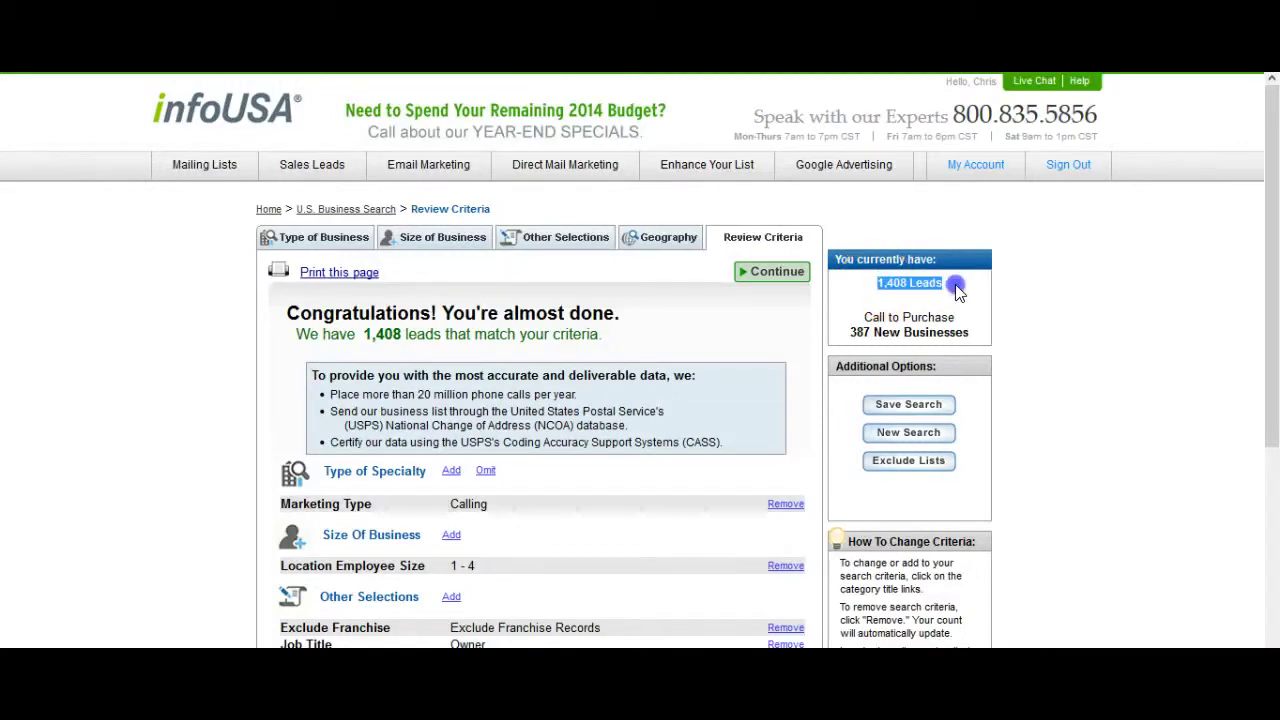
pyautogui.click(1276, 262)
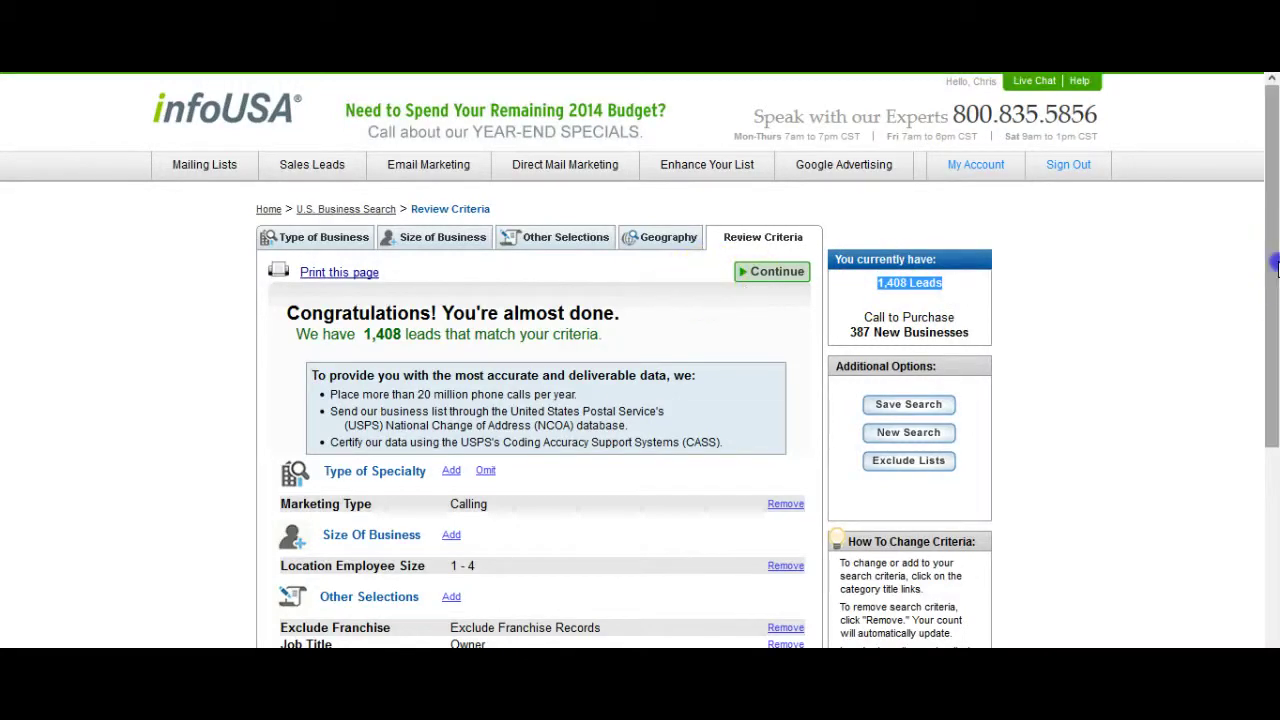
pyautogui.moveTo(1276, 262); pyautogui.dragTo(1262, 289)
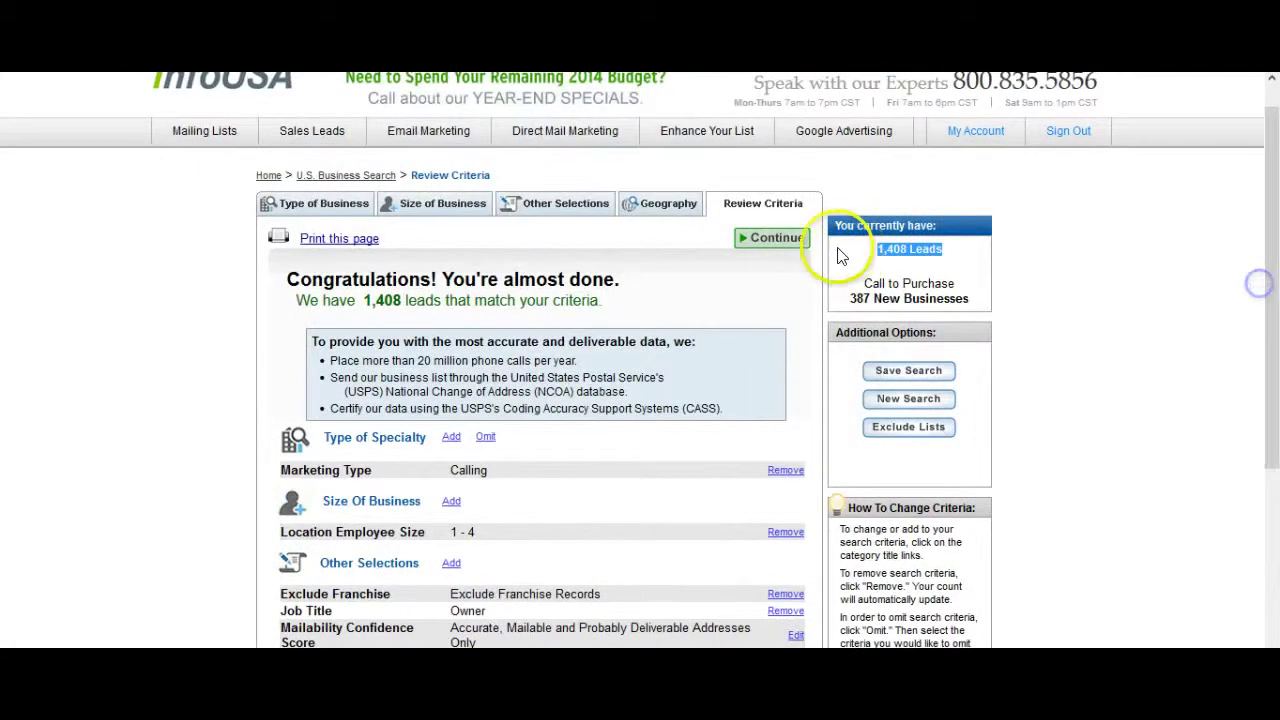
# Proceed to the package choice and highlight the lead count to check it alongside the package prices.
pyautogui.click(767, 242)
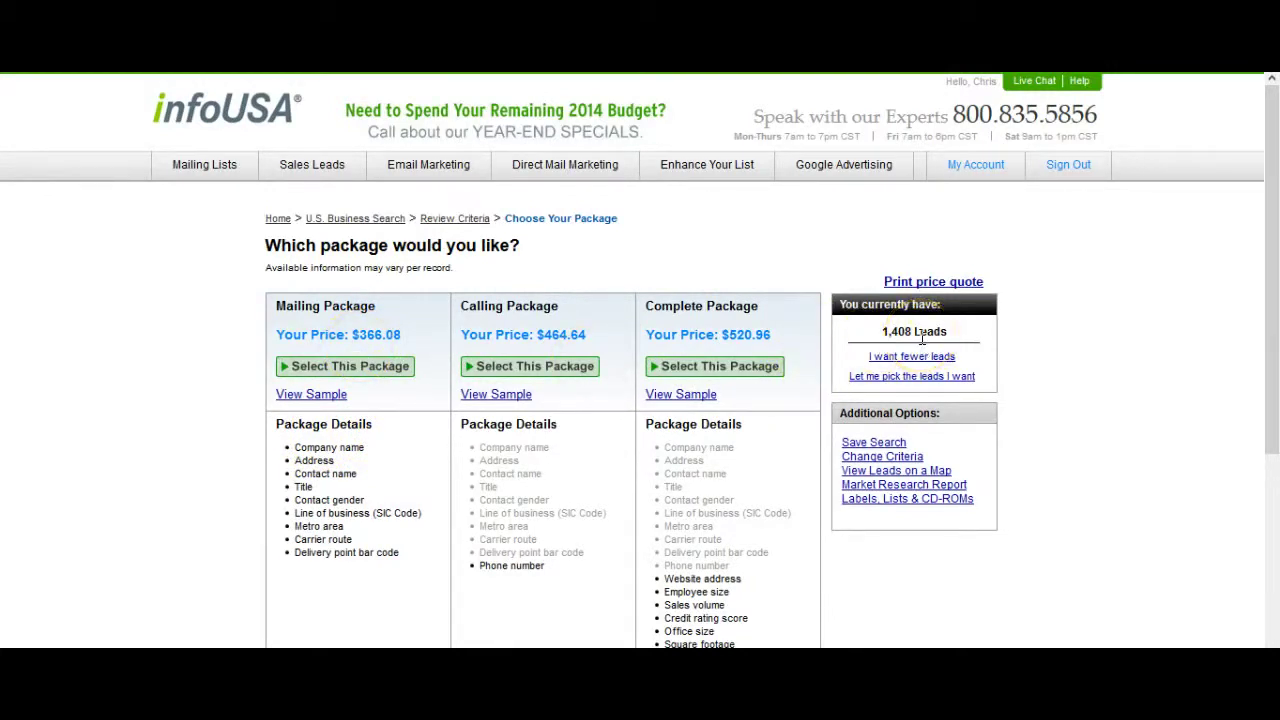
pyautogui.moveTo(912, 331); pyautogui.dragTo(868, 340)
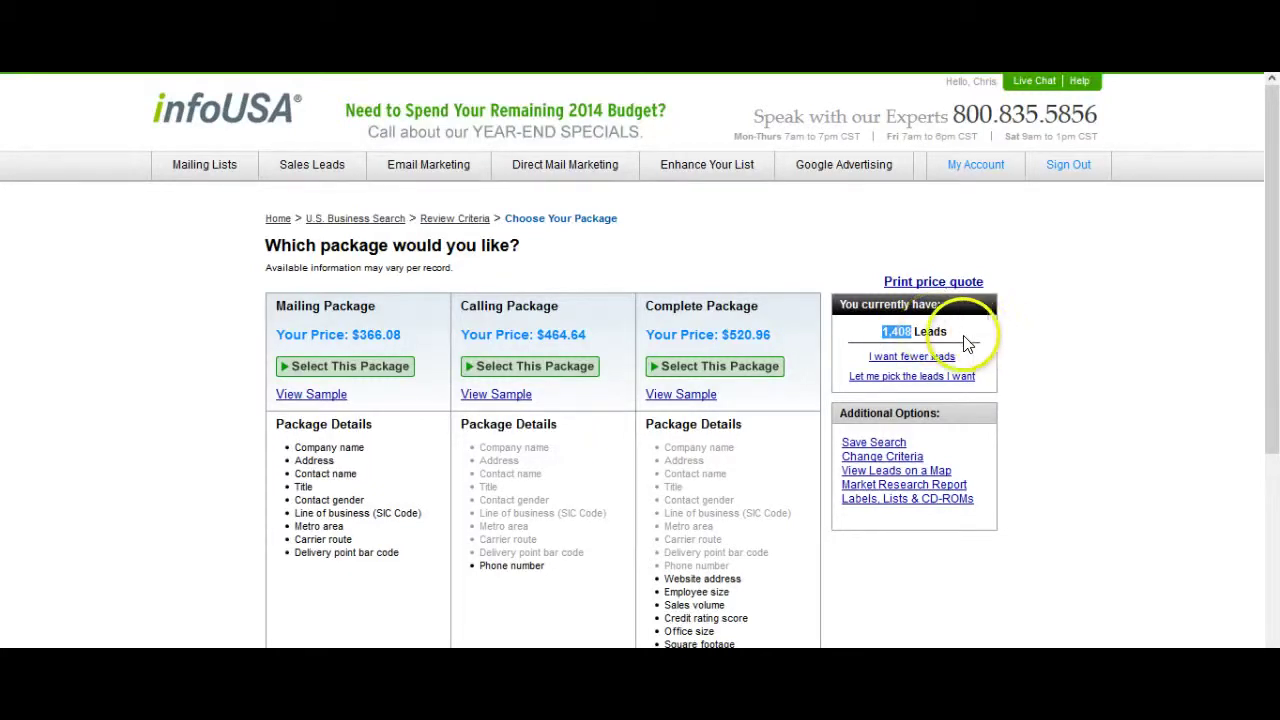
pyautogui.moveTo(947, 331); pyautogui.dragTo(881, 338)
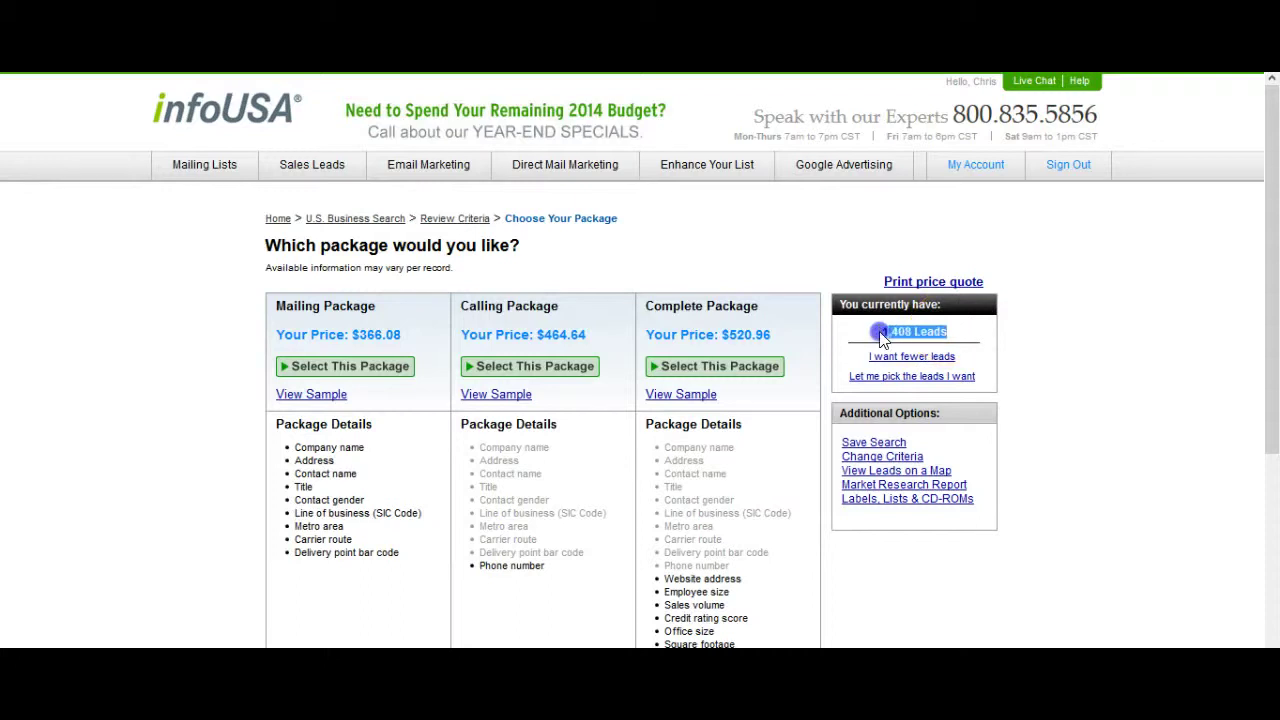